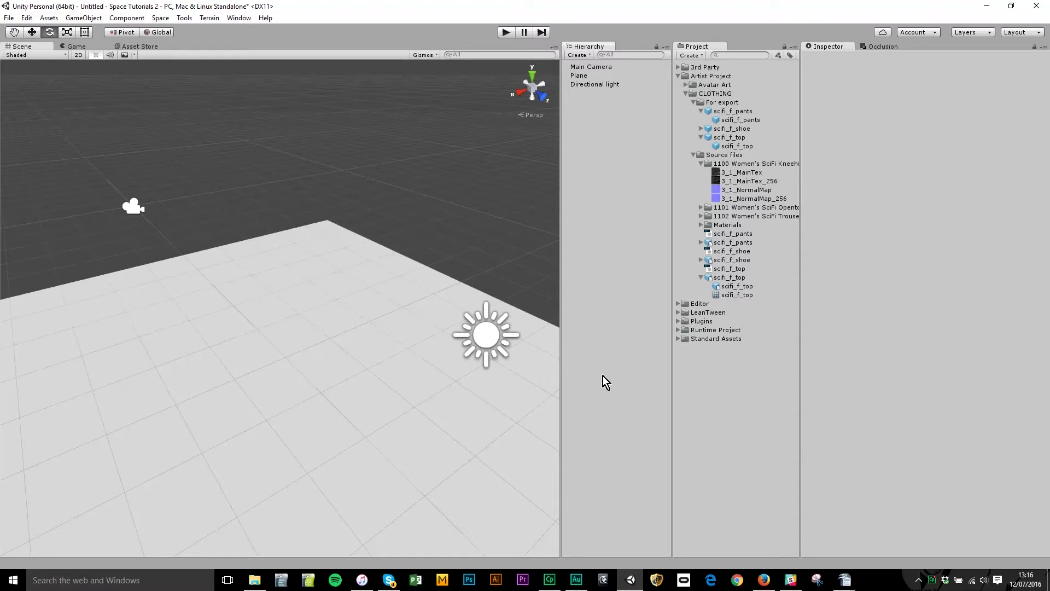
Step: Open the Space SDK menu in Unity's menu bar
left_click(161, 18)
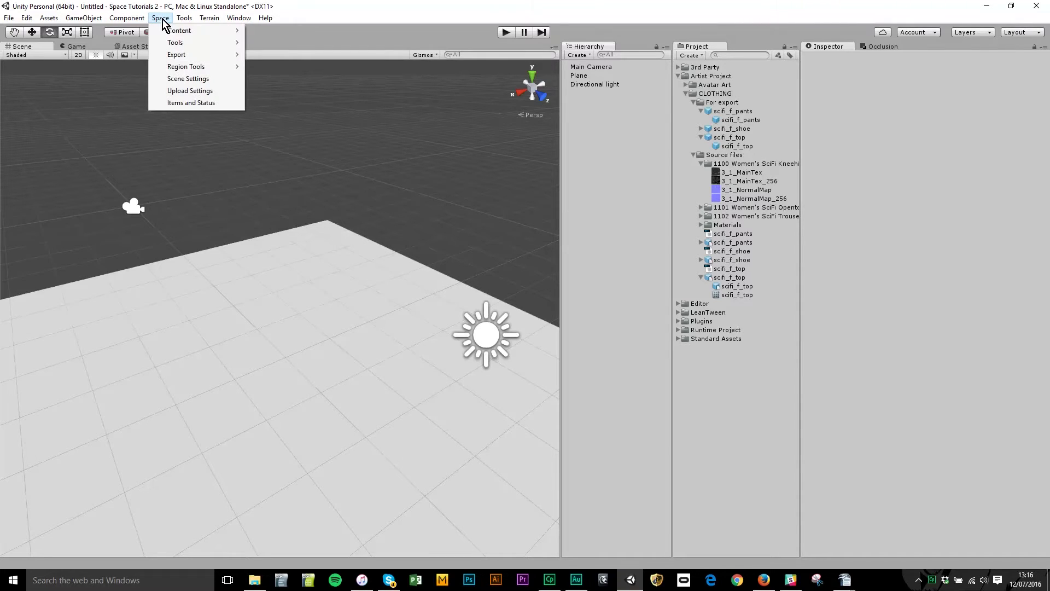
Step: Close the Space menu, orbit the empty scene slightly and focus the Project search
left_click(161, 18)
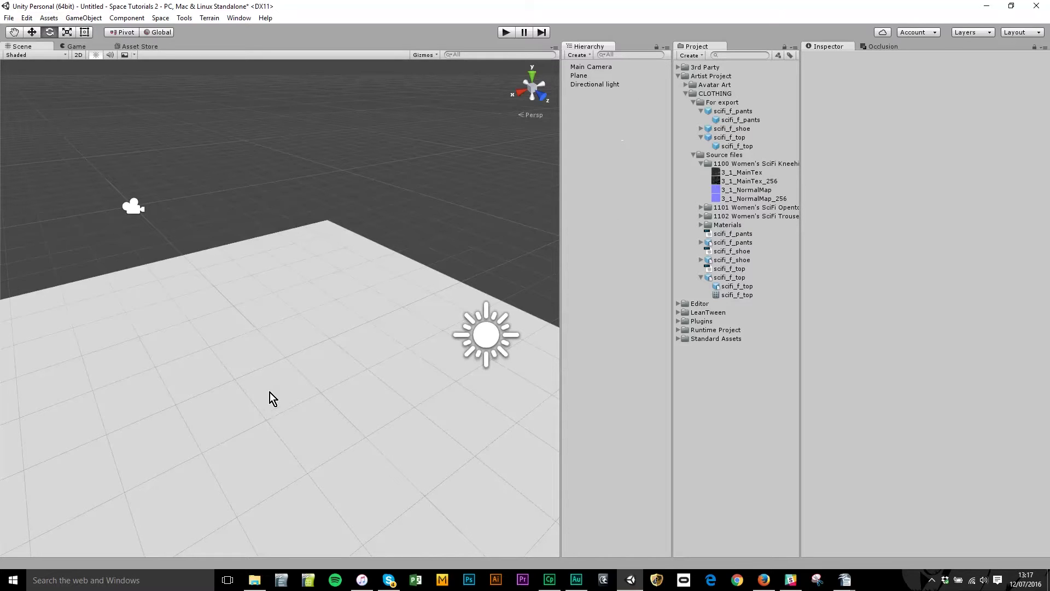
left_click_drag(270, 392, 301, 408, "alt")
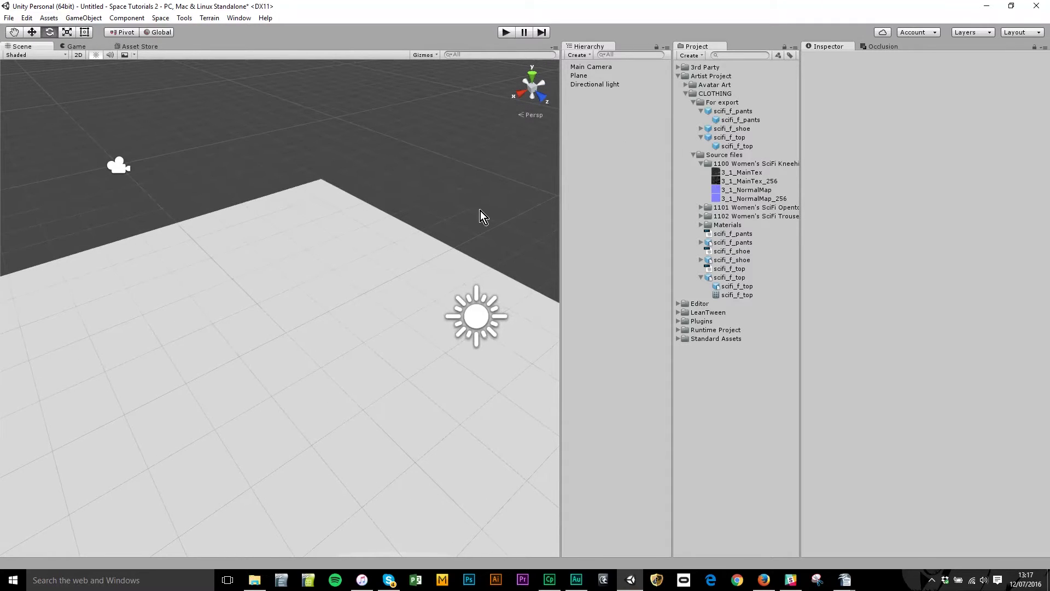
left_click(724, 56)
Step: Search the Project for 'female 2015' and add the 2015 Female avatar to the scene
type("fe")
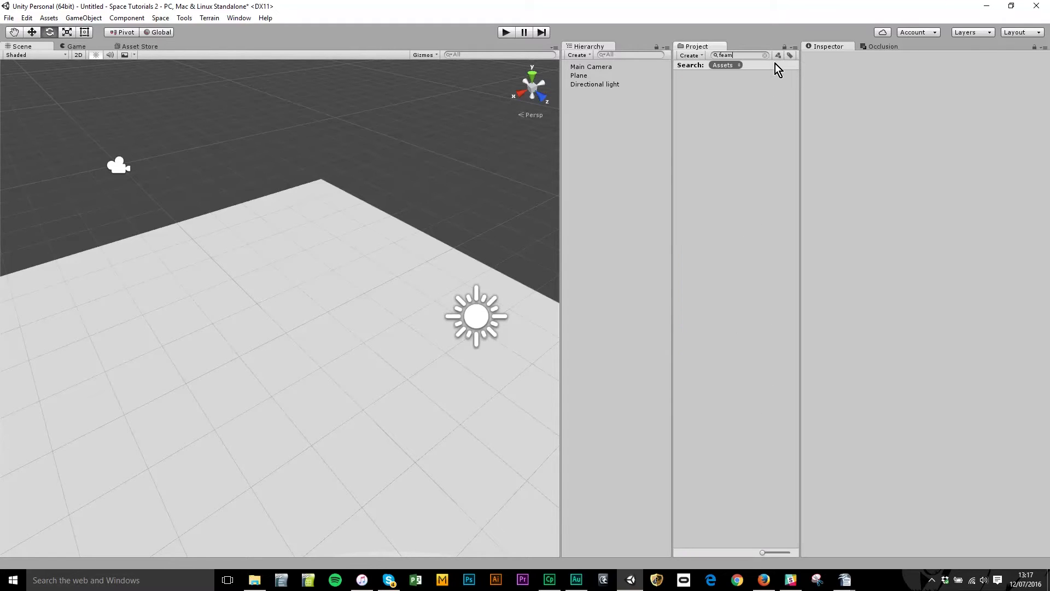
type("male")
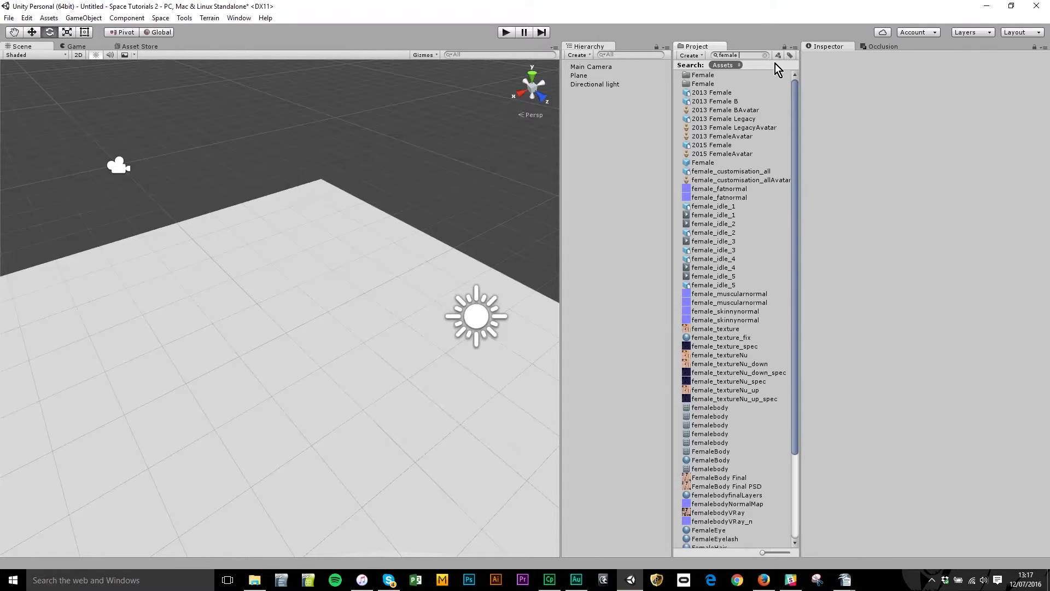
type(" 2015")
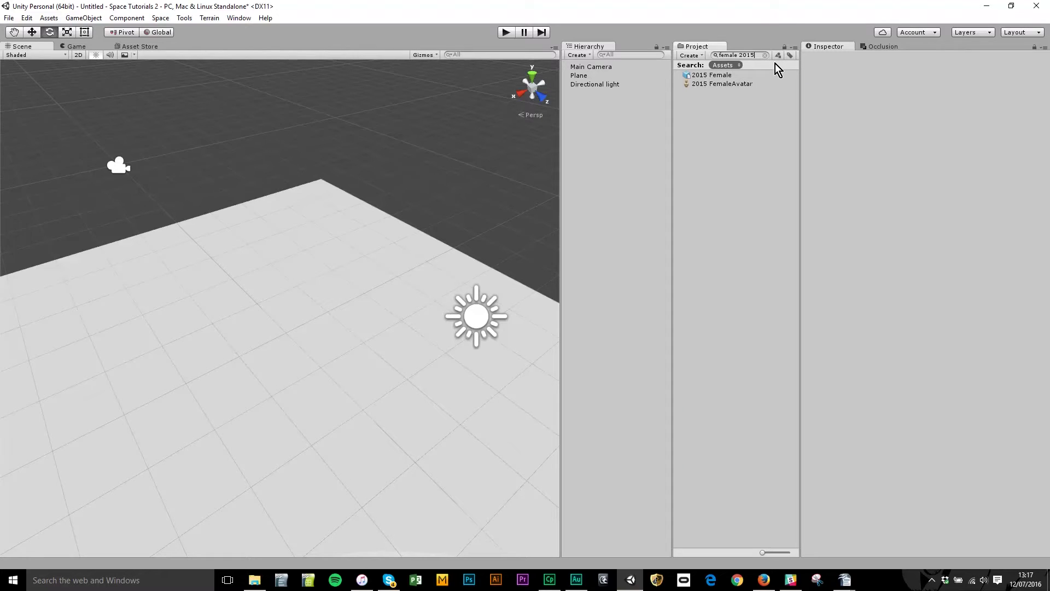
left_click_drag(710, 75, 645, 131)
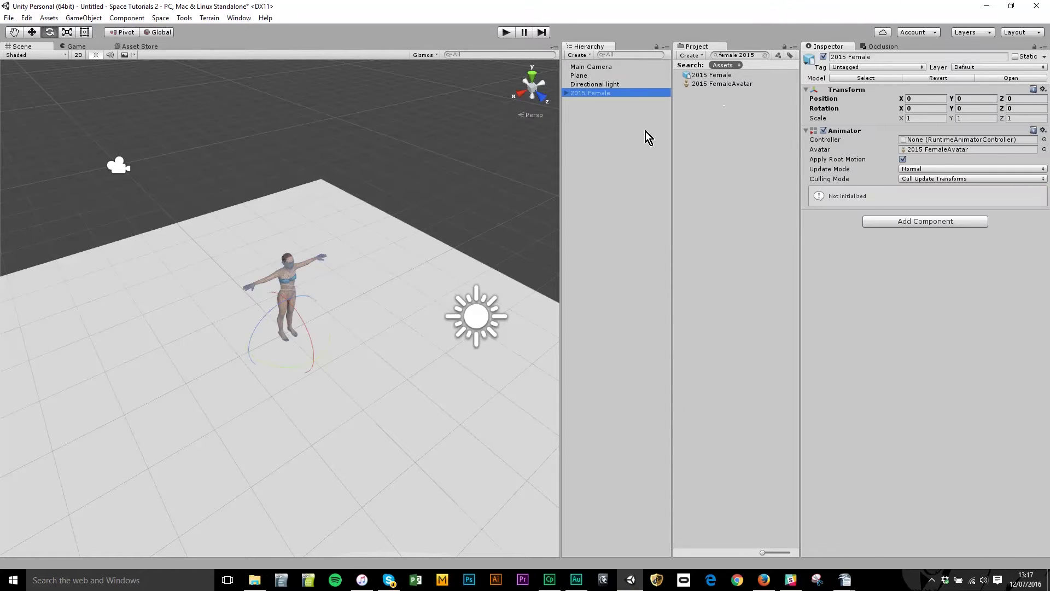
left_click_drag(383, 340, 454, 327, "alt")
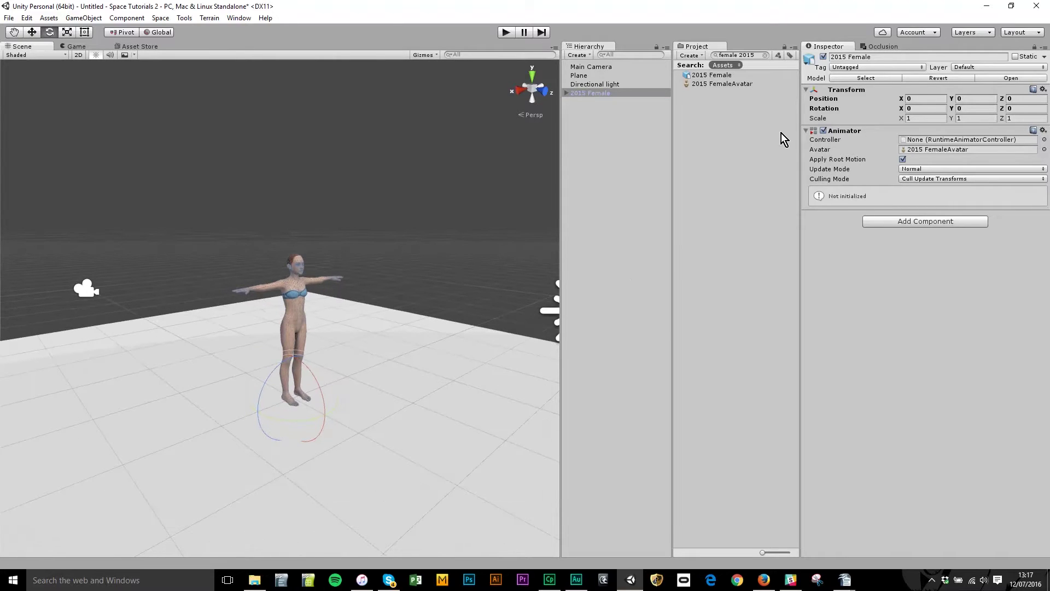
Step: Dress the avatar in scifi_f_pants, scifi_f_top and scifi_f_shoe
left_click(765, 55)
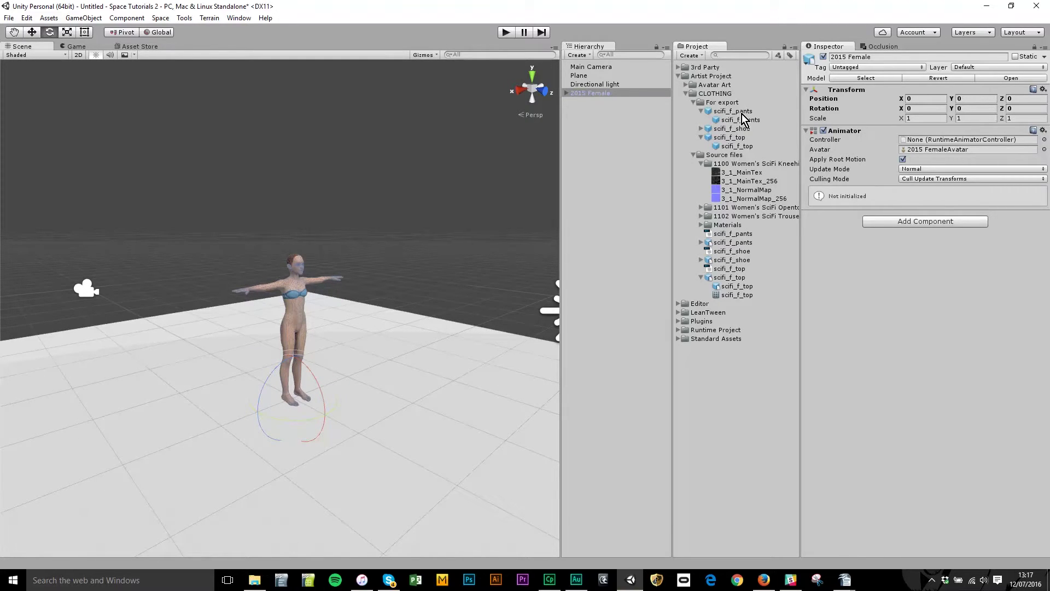
left_click_drag(742, 112, 645, 129)
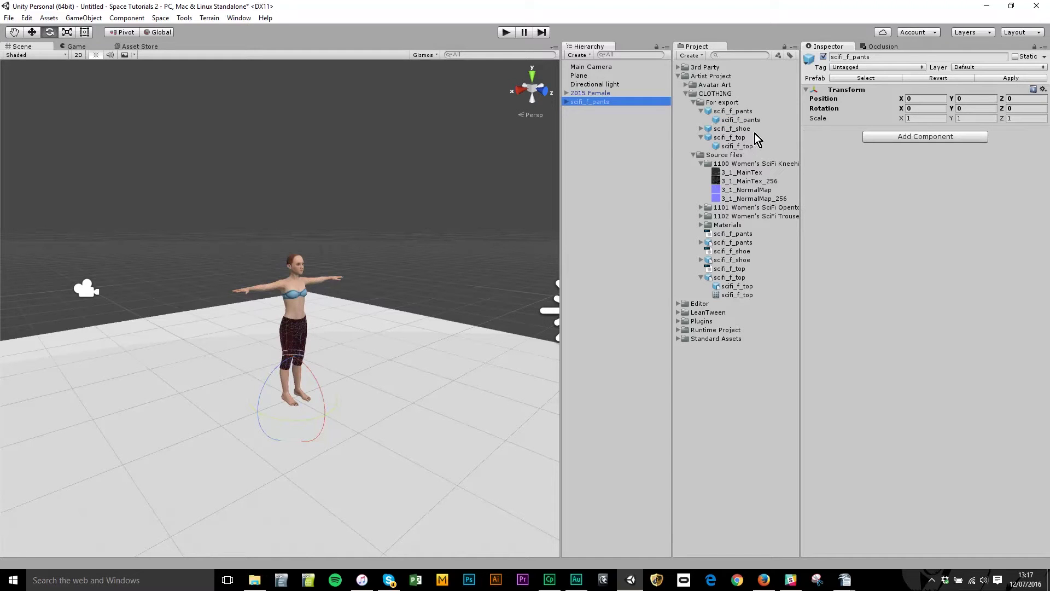
left_click_drag(741, 144, 623, 151)
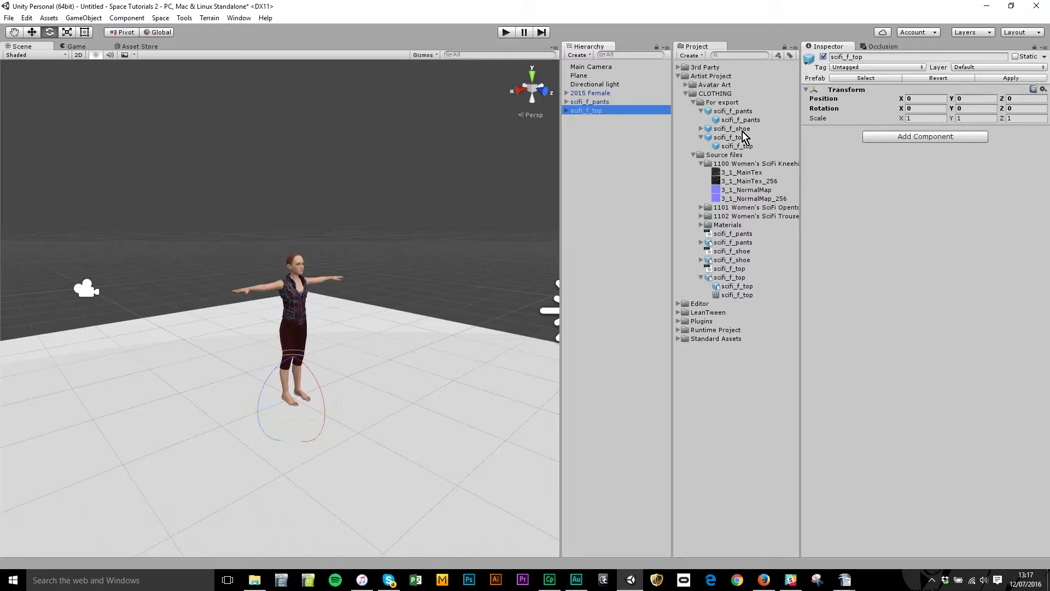
left_click_drag(747, 131, 607, 136)
Step: Frame the view on the sci-fi shoes and orbit around the avatar's legs and boots
key("f")
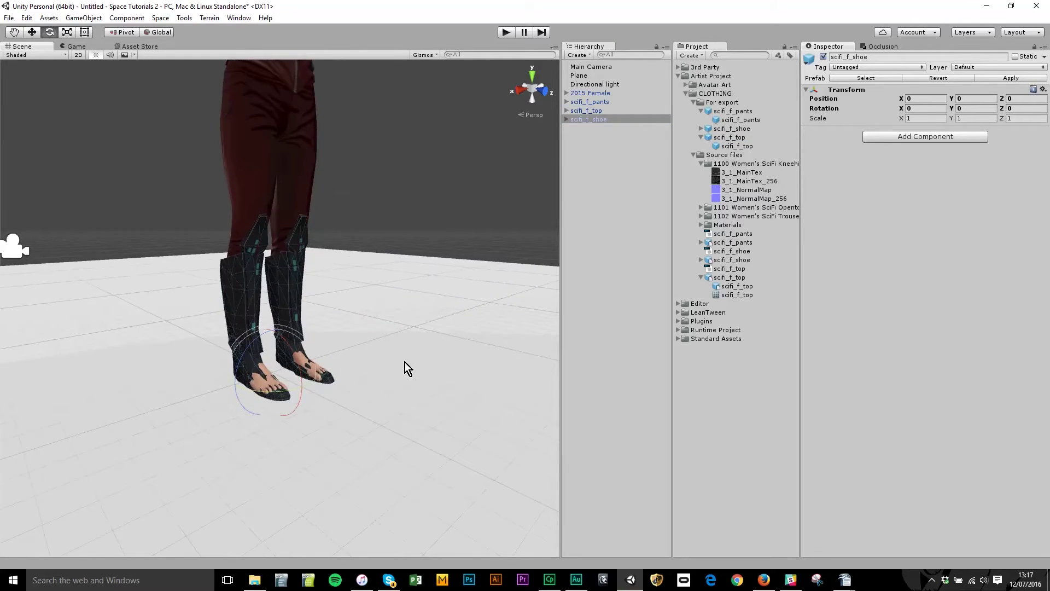
scroll(404, 362, "down", 5)
left_click_drag(410, 340, 417, 435, "alt")
scroll(417, 435, "up", 5)
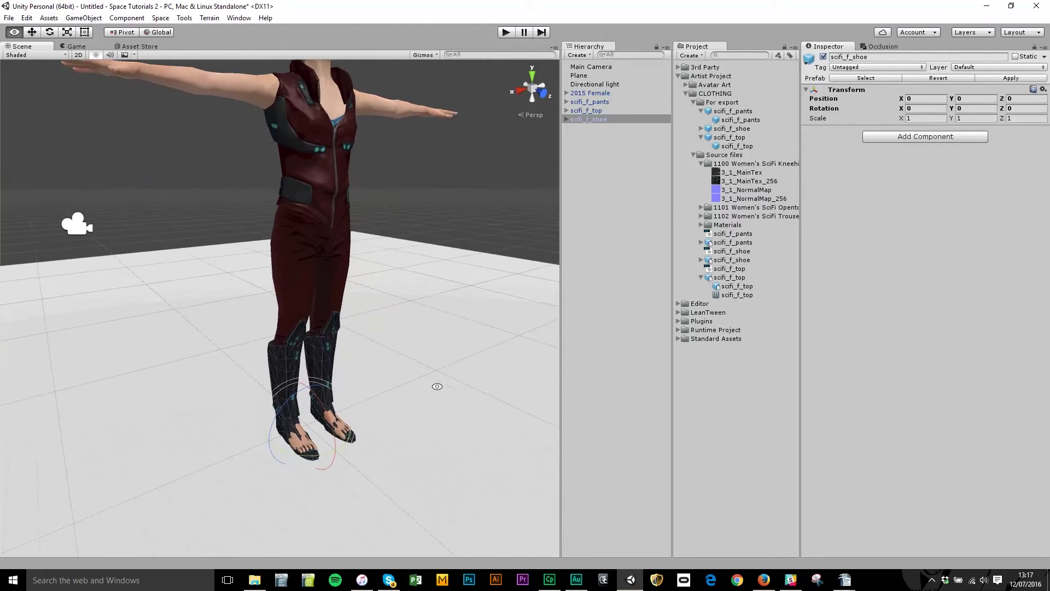
middle_click_drag(297, 427, 451, 404)
scroll(452, 404, "down", 2)
left_click_drag(427, 417, 464, 410, "alt")
scroll(456, 321, "down", 2)
scroll(437, 383, "up", 2)
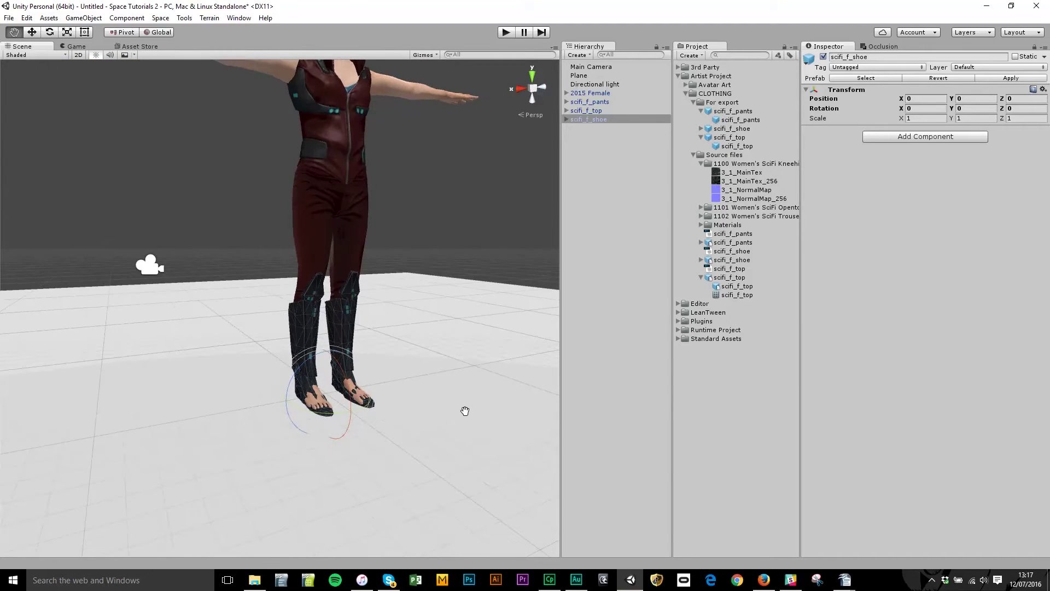
scroll(448, 356, "up", 2)
left_click_drag(447, 356, 401, 393, "alt")
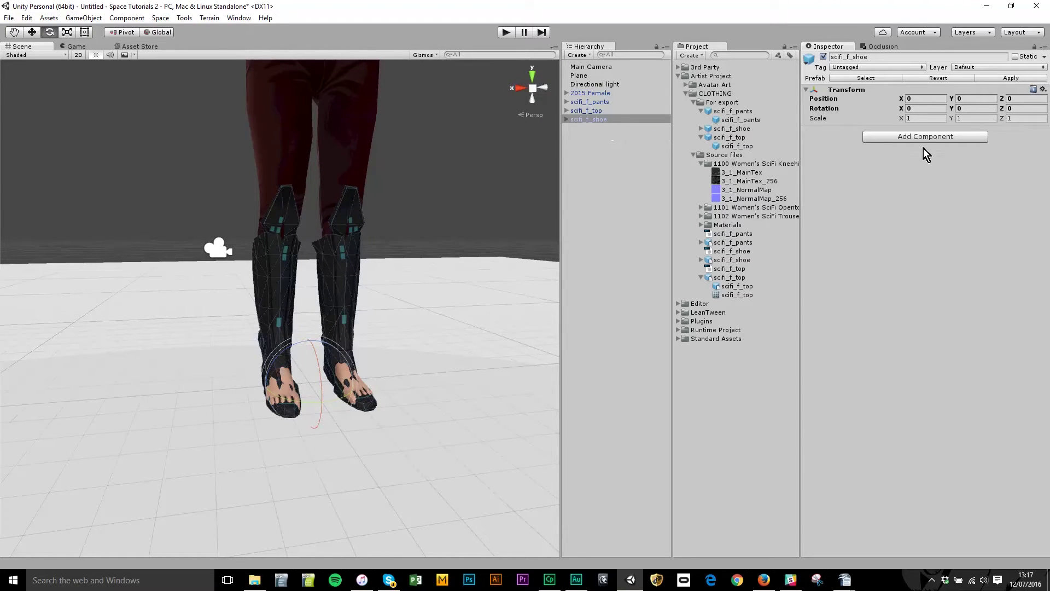
Step: Add the Make Clothing or Attachment component to scifi_f_shoe and tick the Left Foot slot
left_click(913, 136)
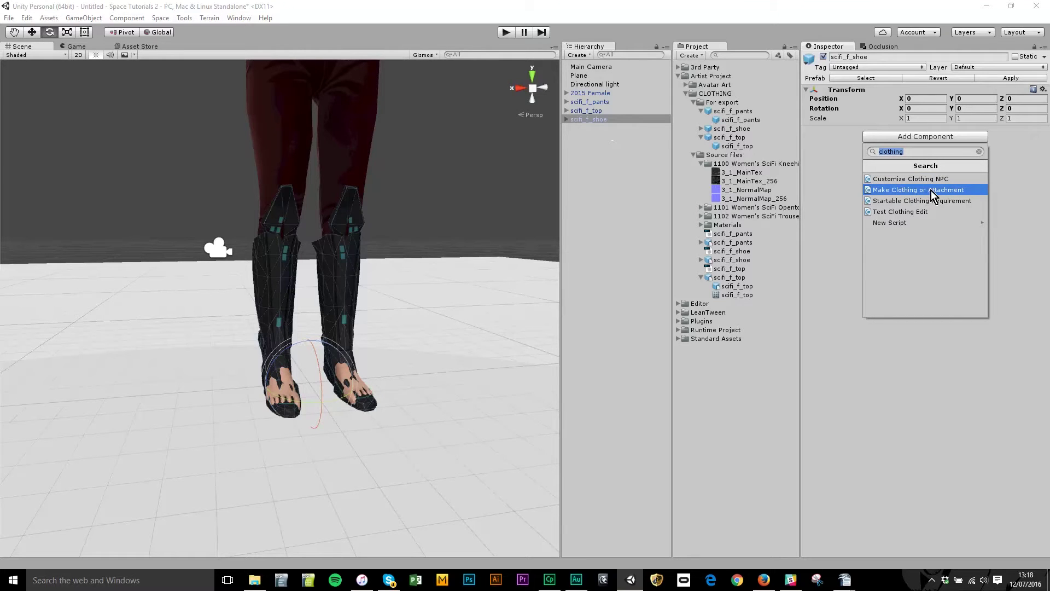
left_click(888, 190)
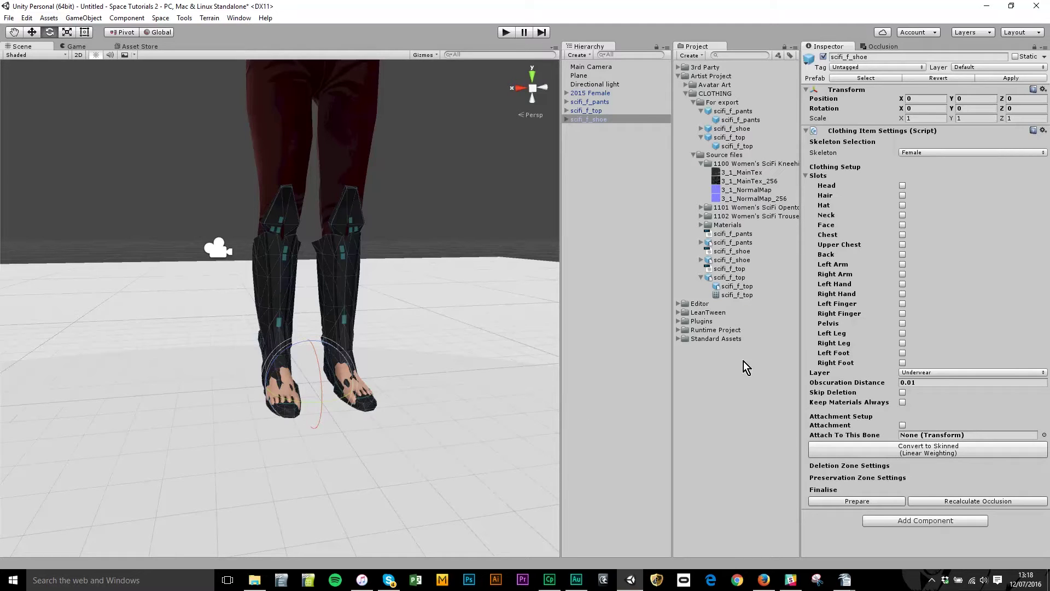
key("alt")
left_click_drag(205, 422, 355, 435, "alt")
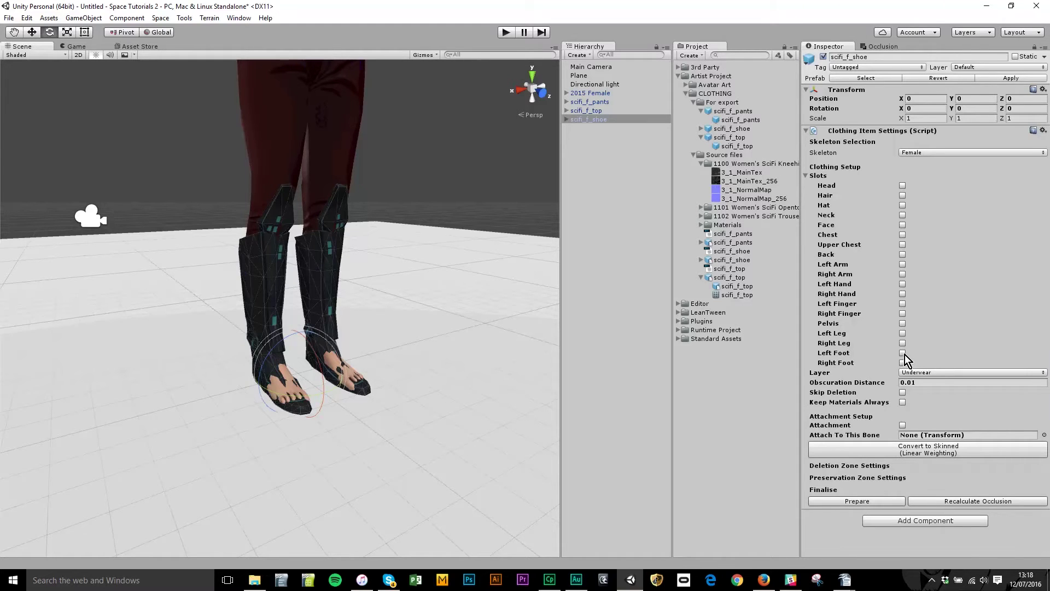
left_click(902, 354)
Step: Tick the Right Foot slot and set the shoe's clothing layer to Close Fitting
left_click(899, 362)
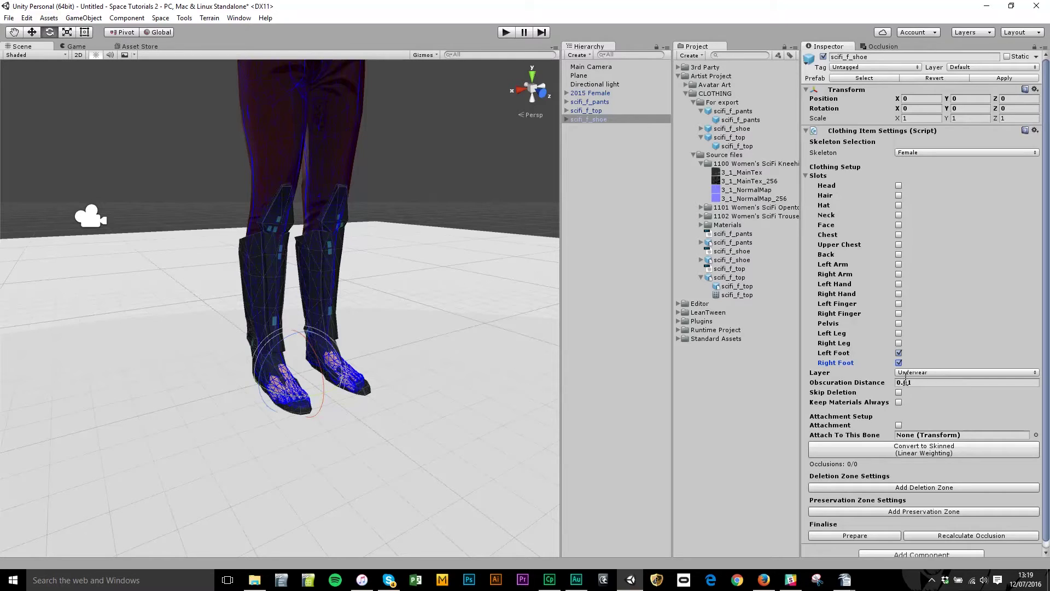
left_click(943, 374)
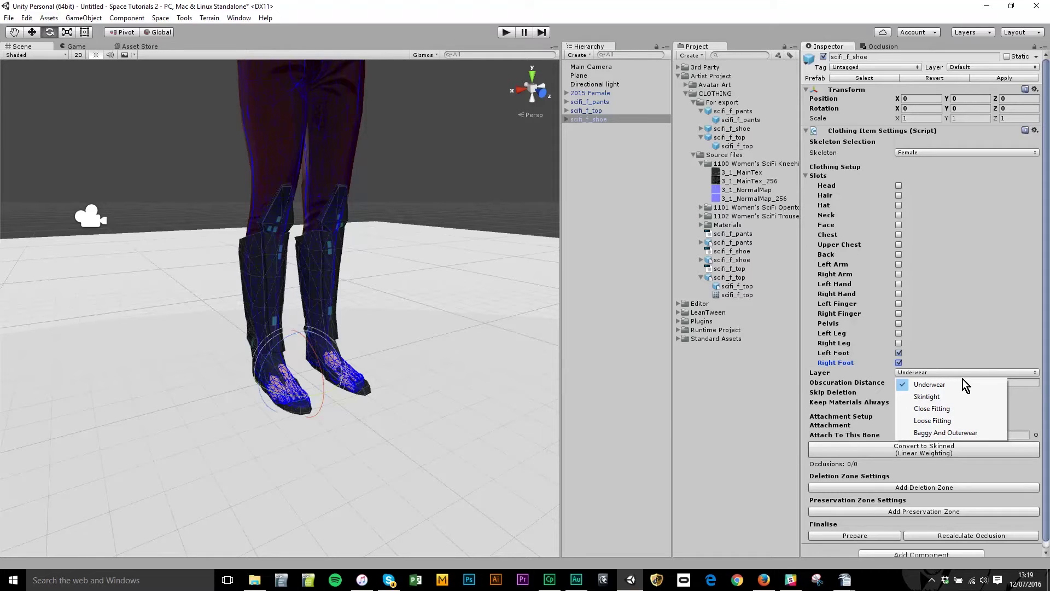
left_click(973, 409)
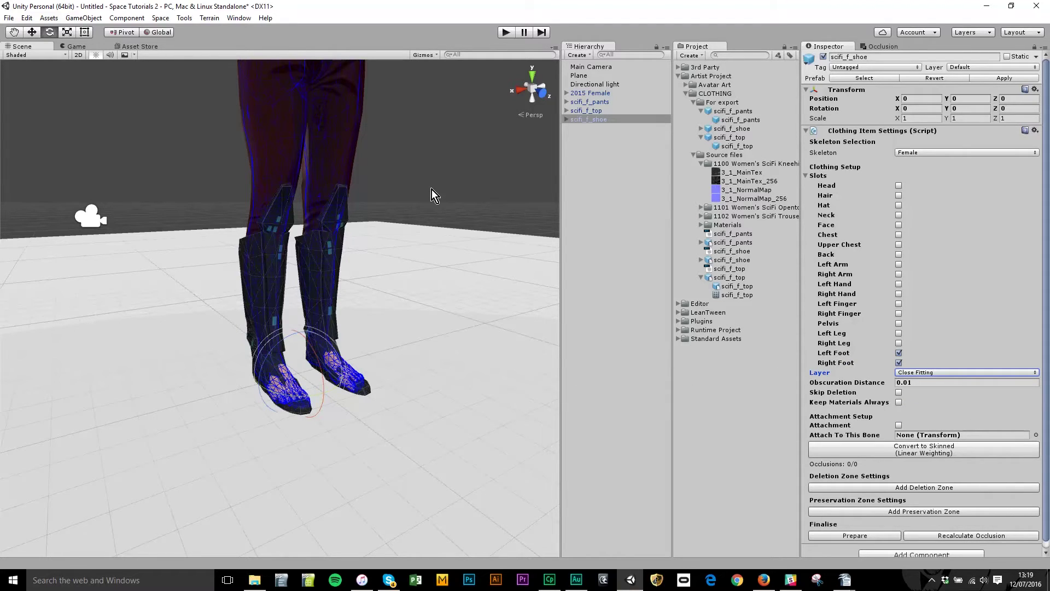
left_click(976, 372)
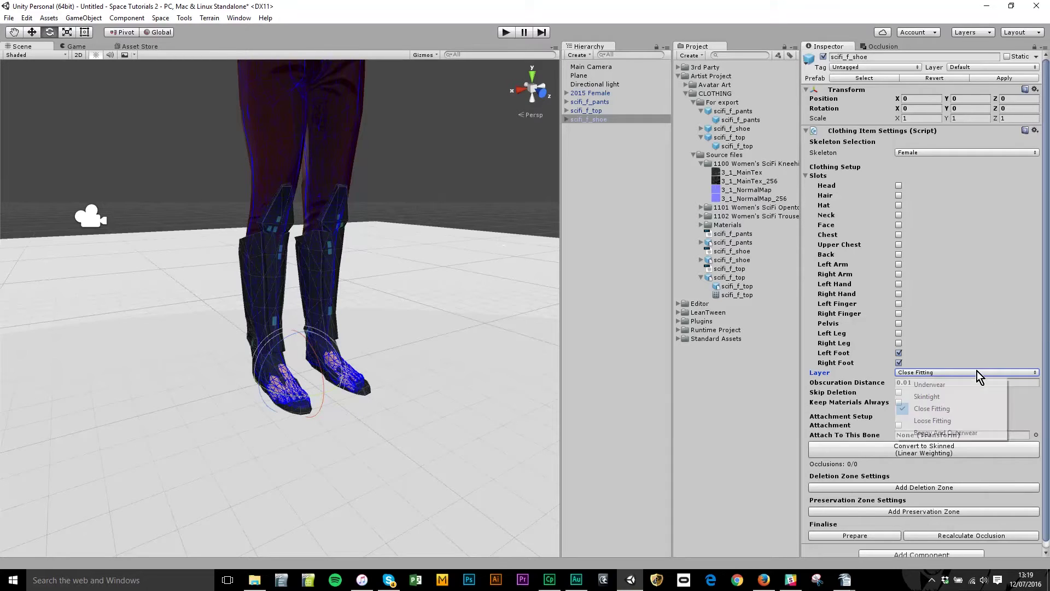
left_click(972, 409)
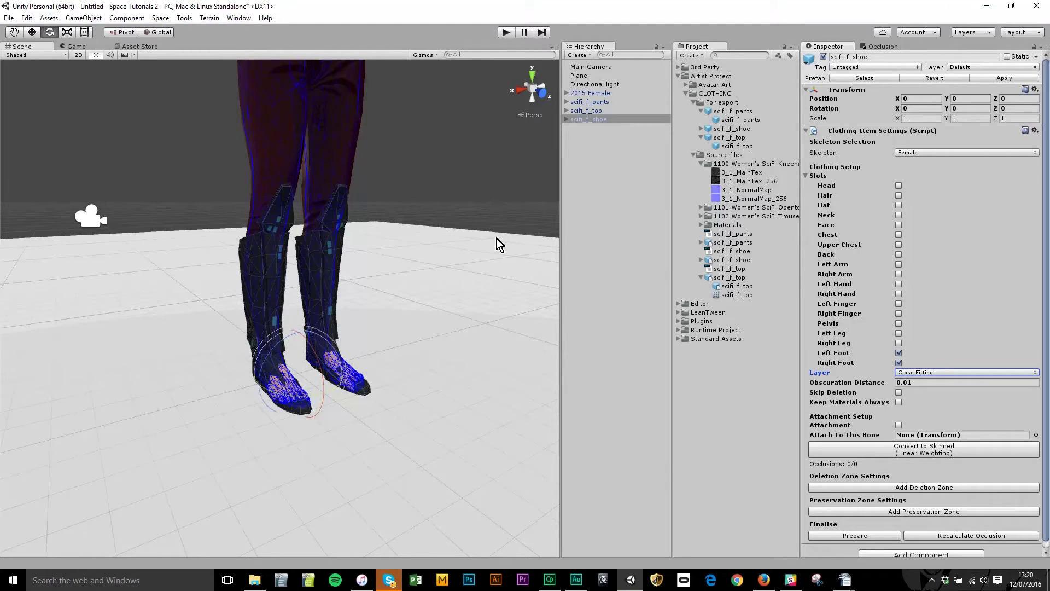
left_click(935, 374)
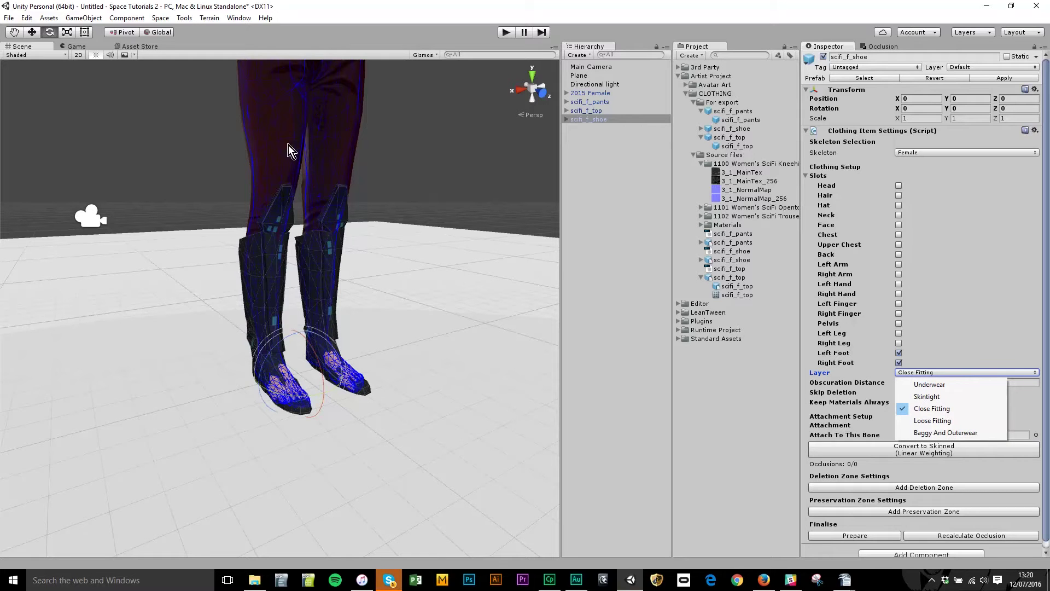
left_click(441, 154)
left_click_drag(402, 129, 398, 249, "alt")
key("e")
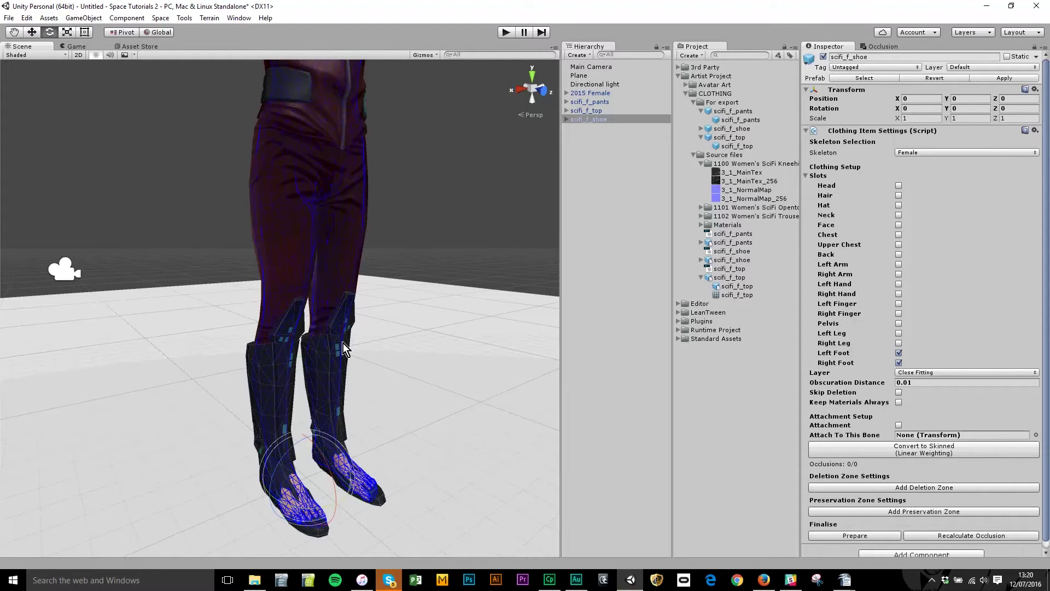
left_click_drag(292, 353, 394, 356, "alt")
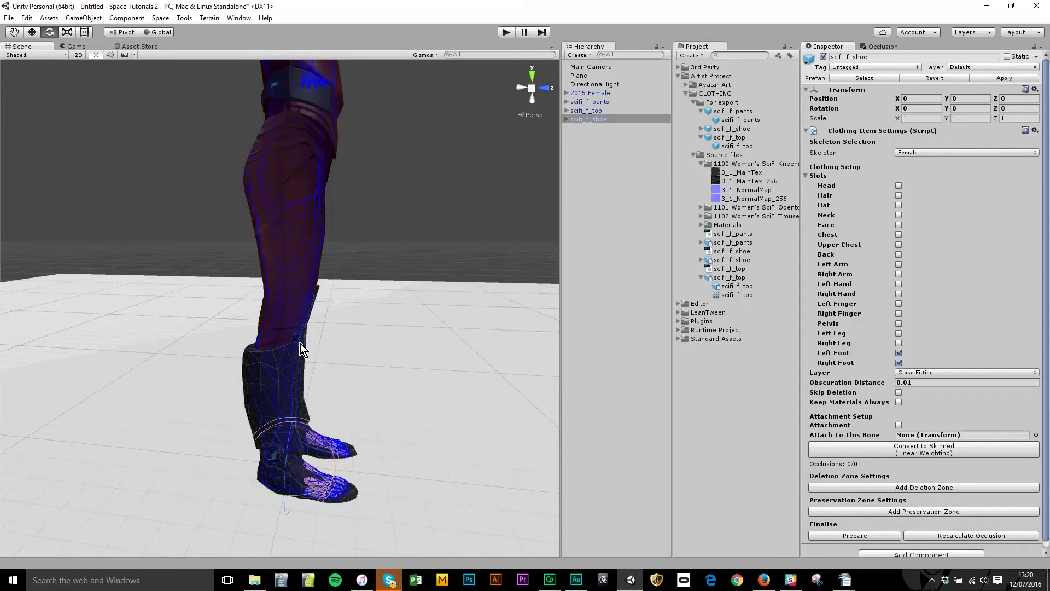
left_click_drag(300, 343, 509, 399, "alt")
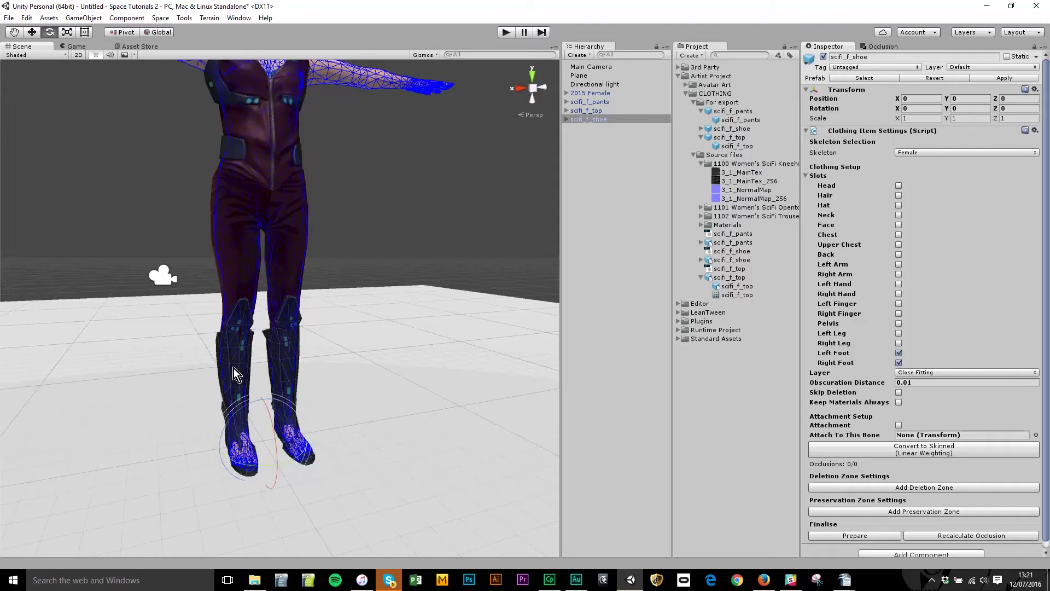
Step: Pan and orbit the Scene view to inspect the character's head and torso
key("q")
left_click_drag(350, 258, 349, 282)
scroll(348, 283, "down", 3)
left_click_drag(363, 352, 330, 323, "alt")
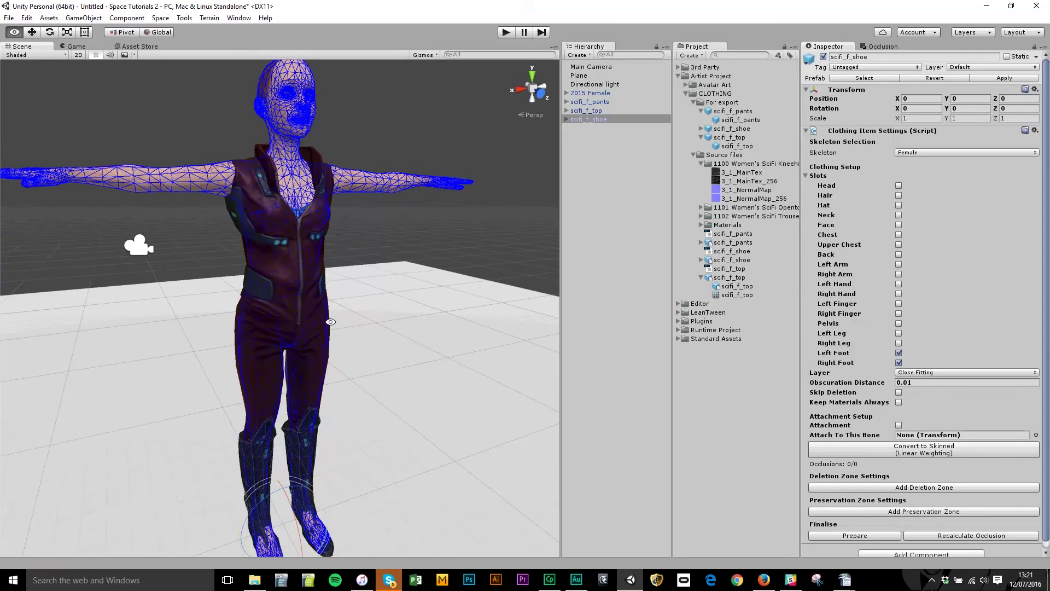
key("e")
key("q")
scroll(265, 395, "up", 1)
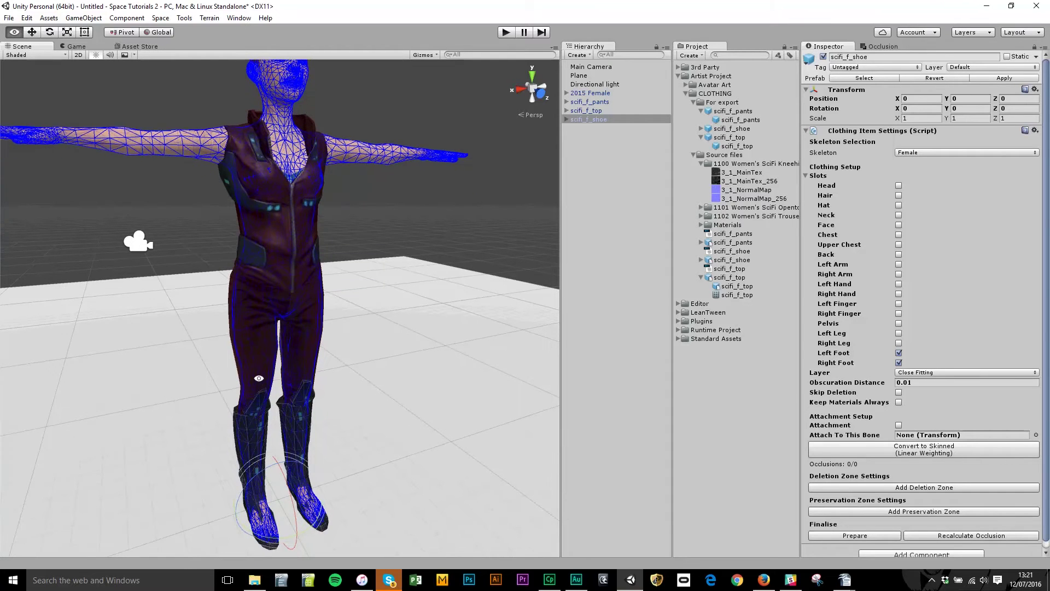
left_click_drag(265, 395, 307, 350, "alt")
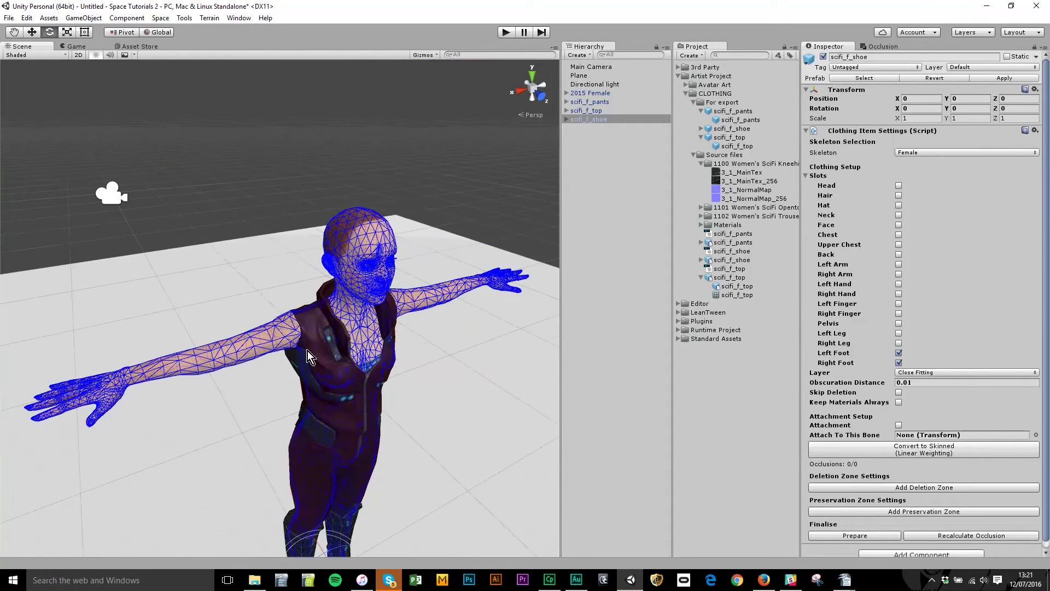
scroll(308, 350, "up", 5)
scroll(370, 445, "down", 5)
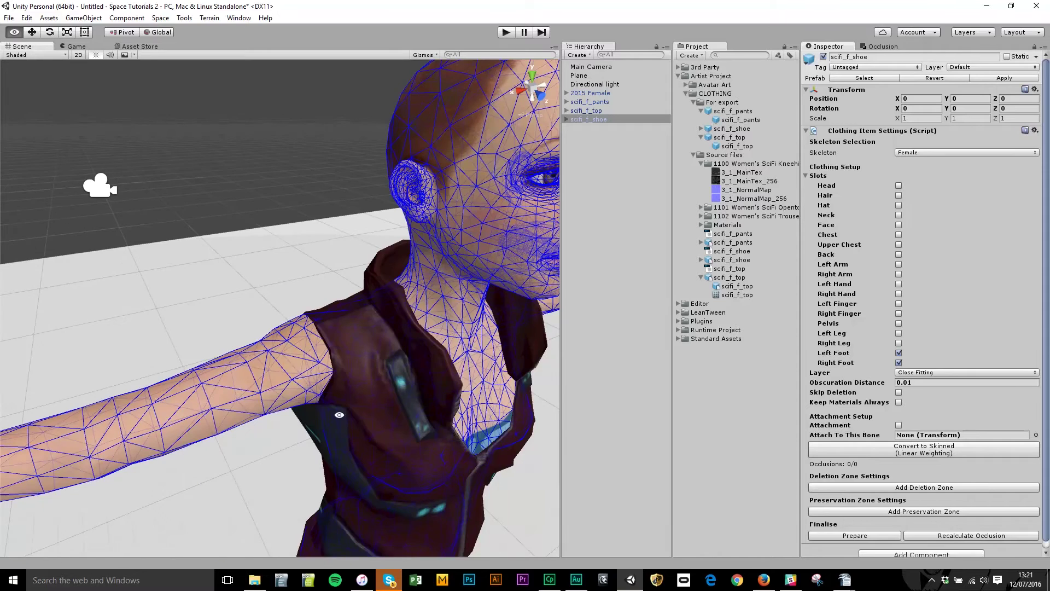
left_click_drag(369, 445, 293, 323, "alt")
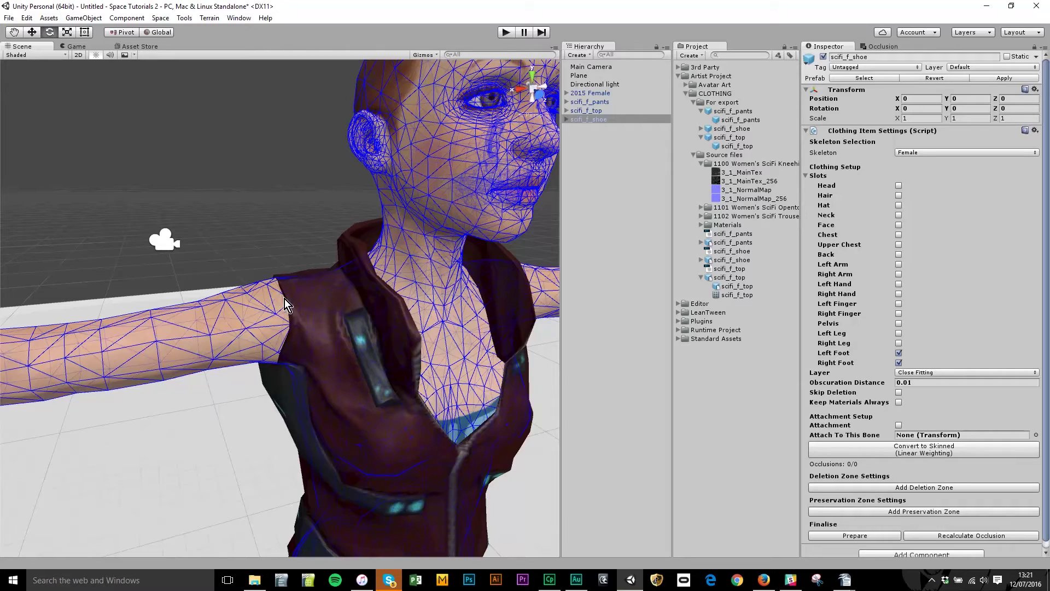
left_click_drag(317, 309, 235, 331, "alt")
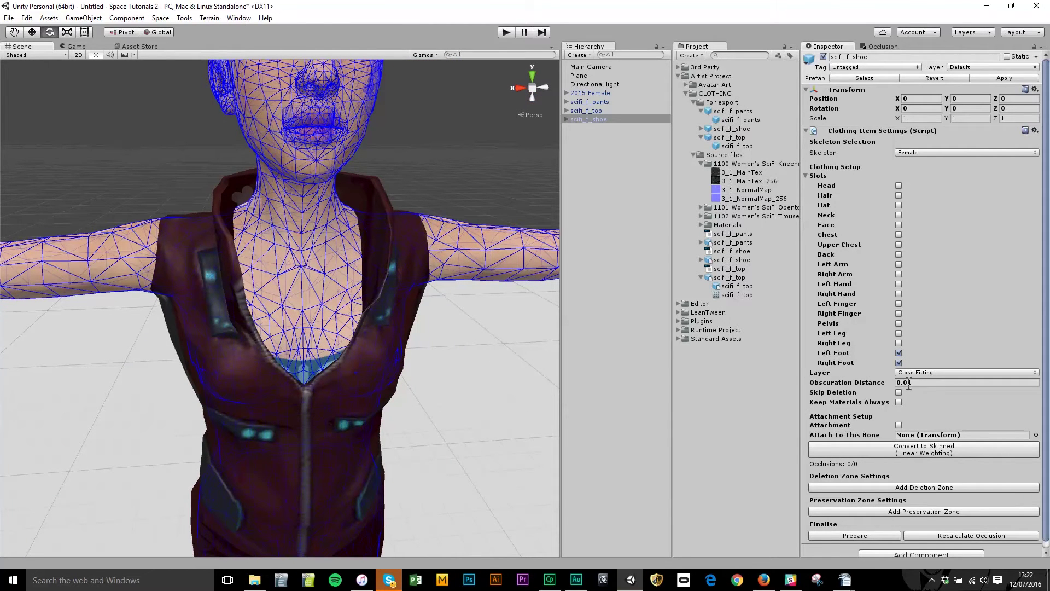
left_click_drag(146, 234, 328, 407, "alt")
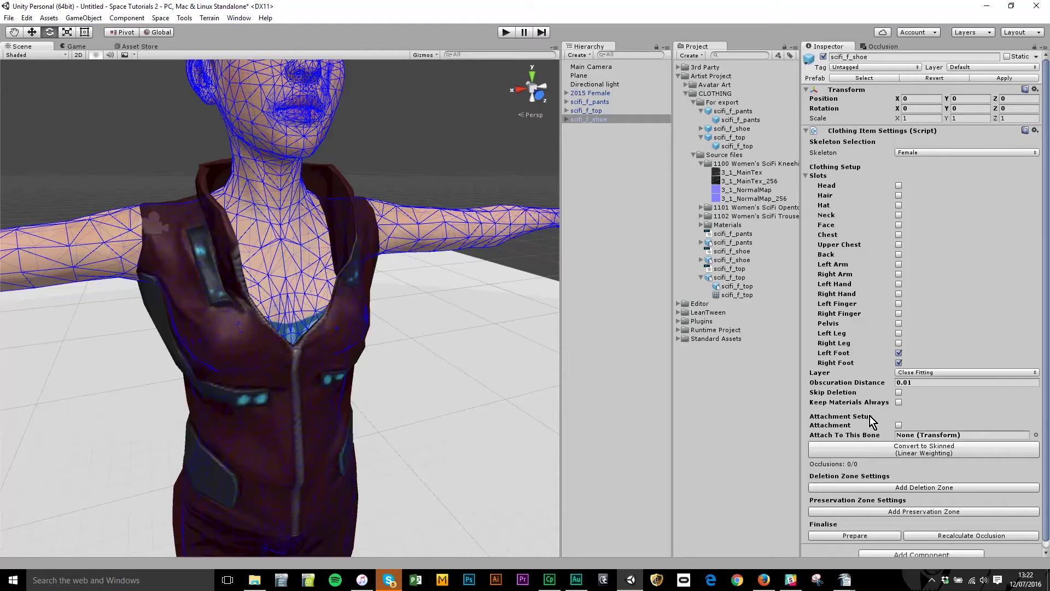
Step: Turn on Keep Materials Always for the shoe and bring the boots into view
left_click(898, 403)
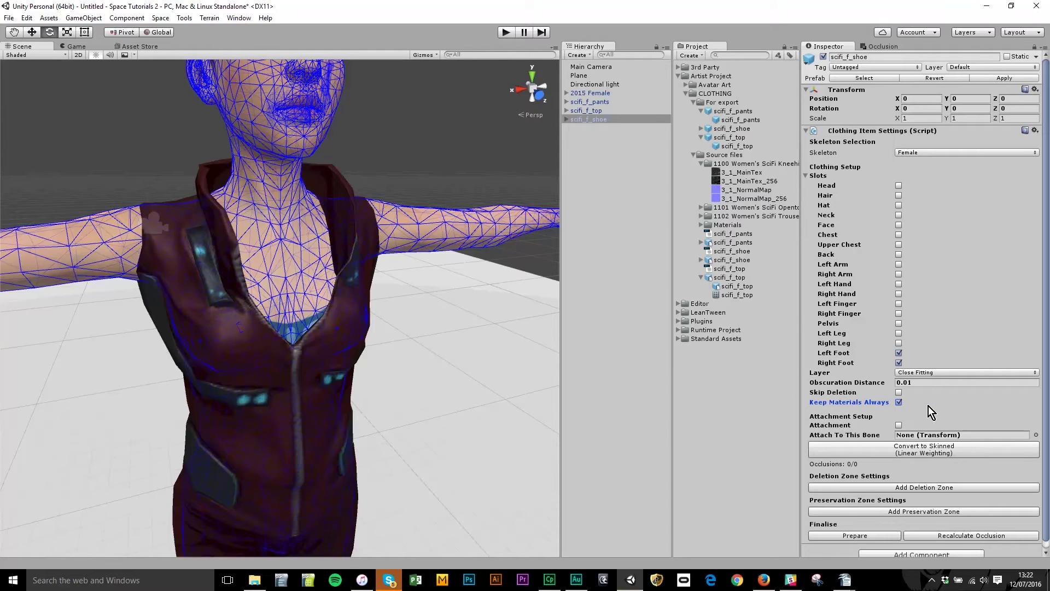
key("q")
left_click_drag(298, 482, 308, 297)
left_click_drag(246, 474, 209, 369, "alt")
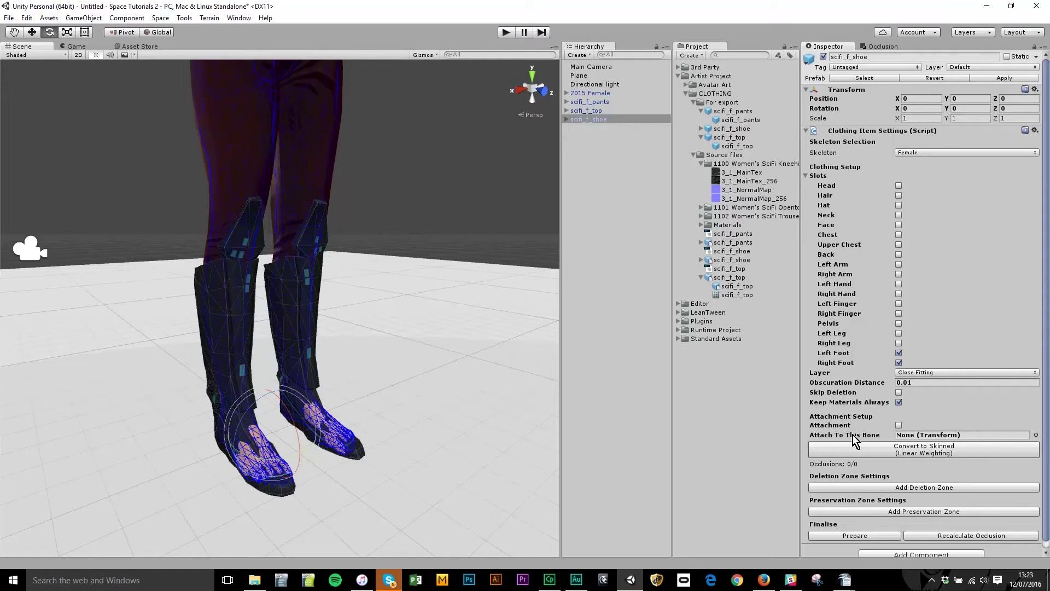
Step: Mark the shoe as an attachment and close the bone picker without choosing a bone
left_click(898, 425)
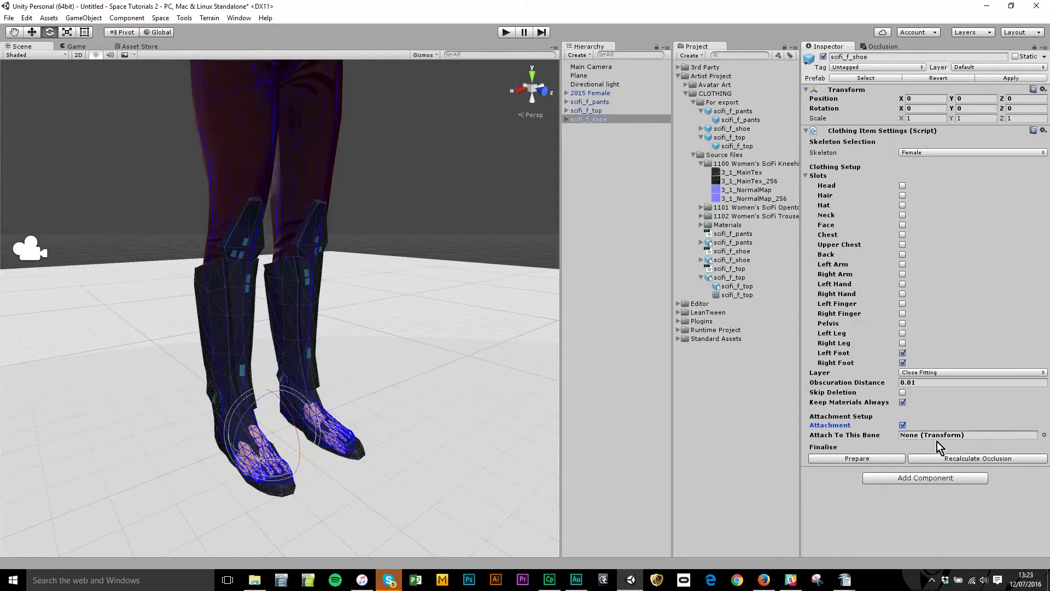
left_click(1044, 435)
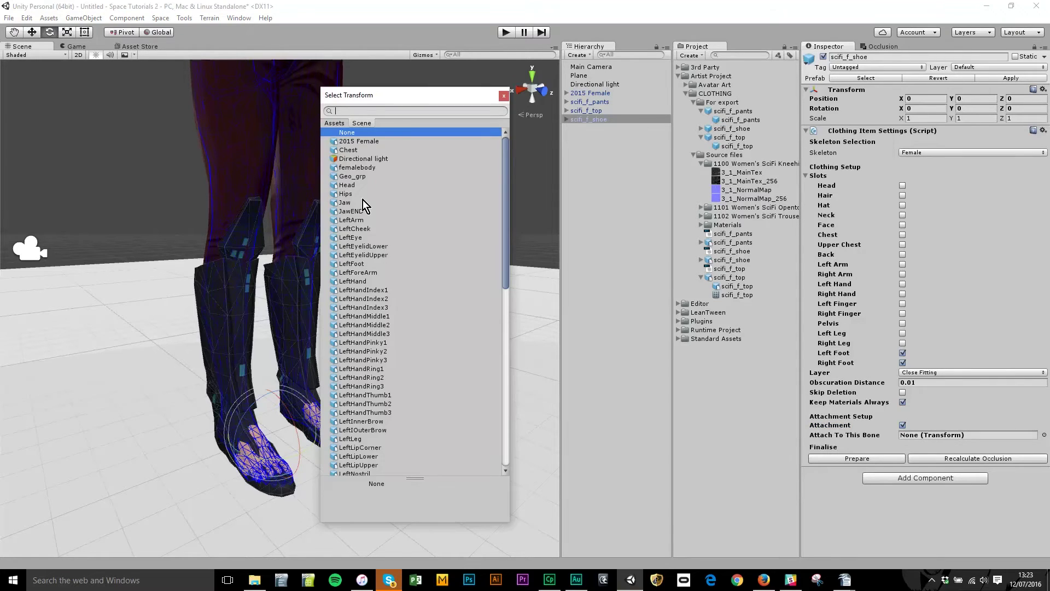
left_click(504, 96)
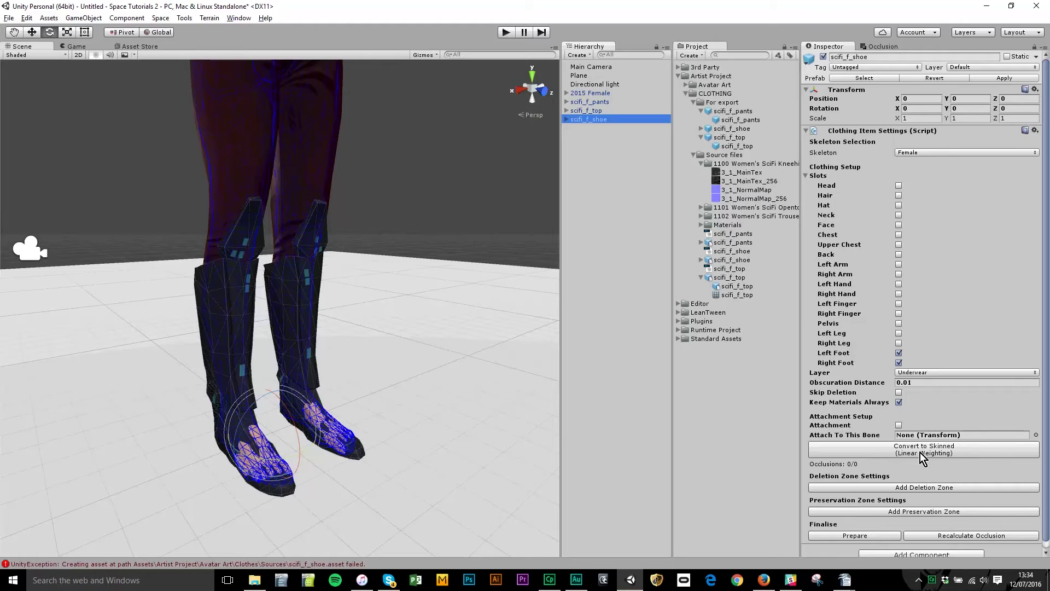
Step: Convert the shoe to a skinned mesh with Linear Weighting, confirming Proceed
left_click(903, 452)
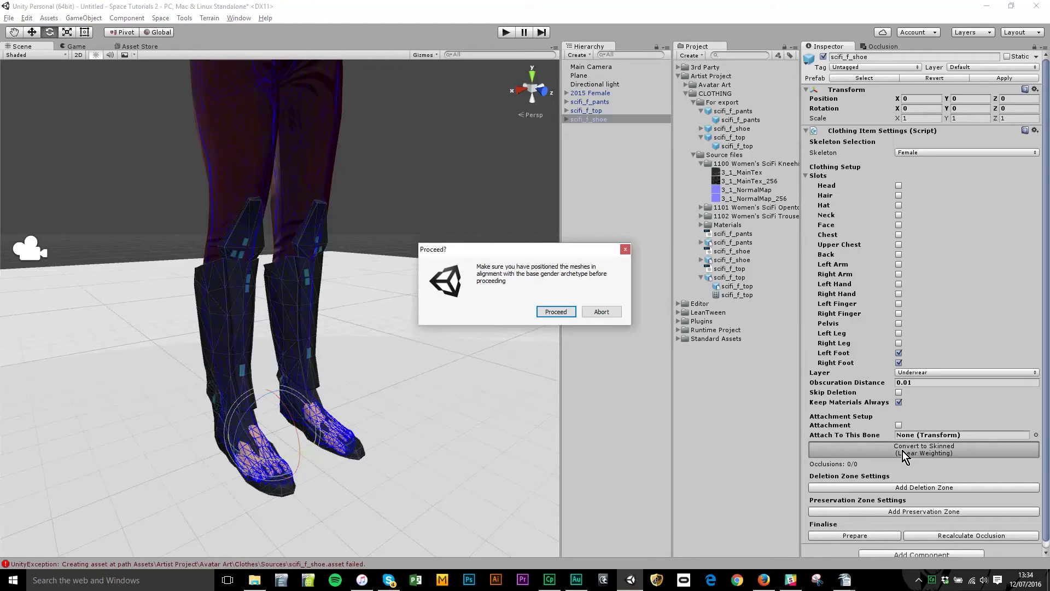
left_click(555, 312)
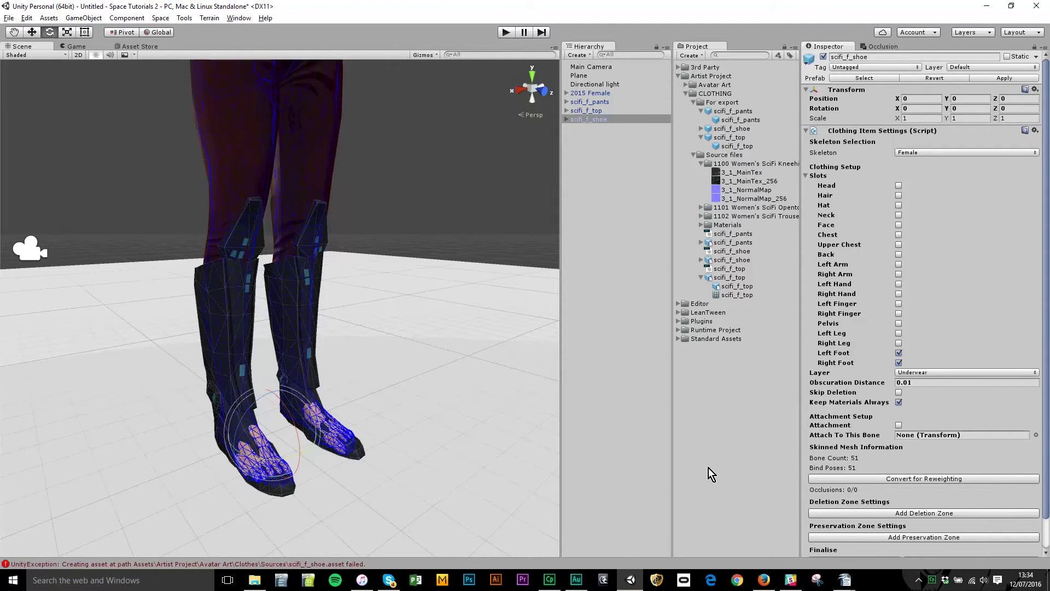
scroll(820, 445, "down", 2)
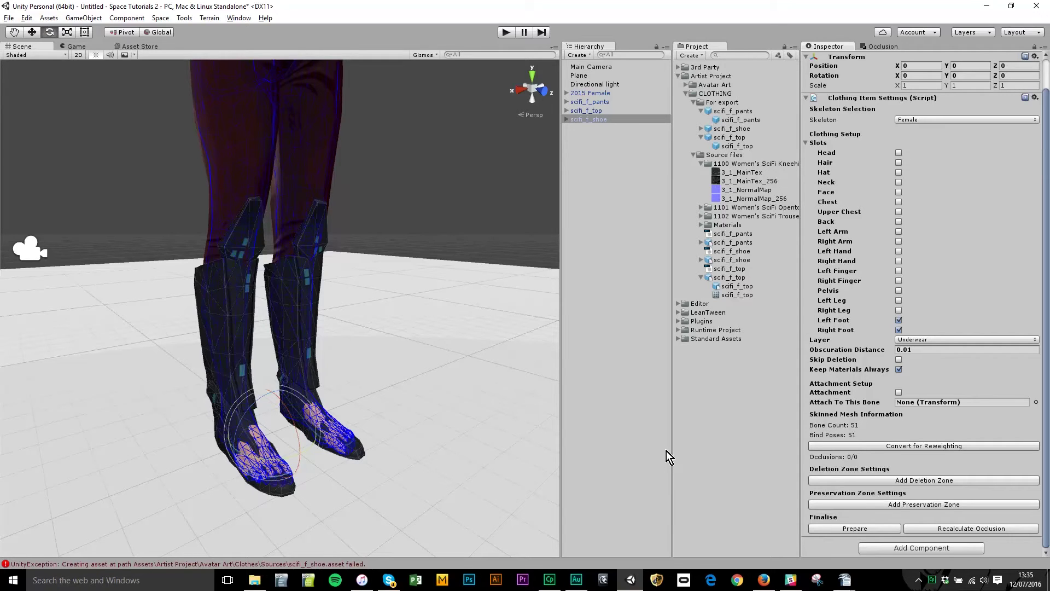
middle_click_drag(261, 164, 312, 141)
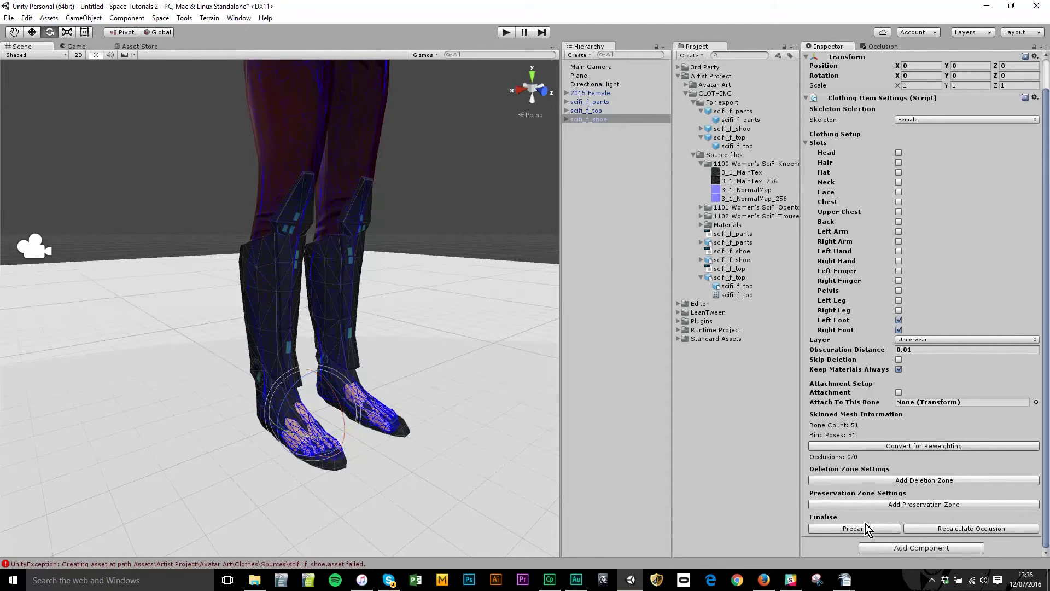
Step: Prepare the shoe's occlusion data and orbit to check the occlusion markers on the boots
left_click(849, 529)
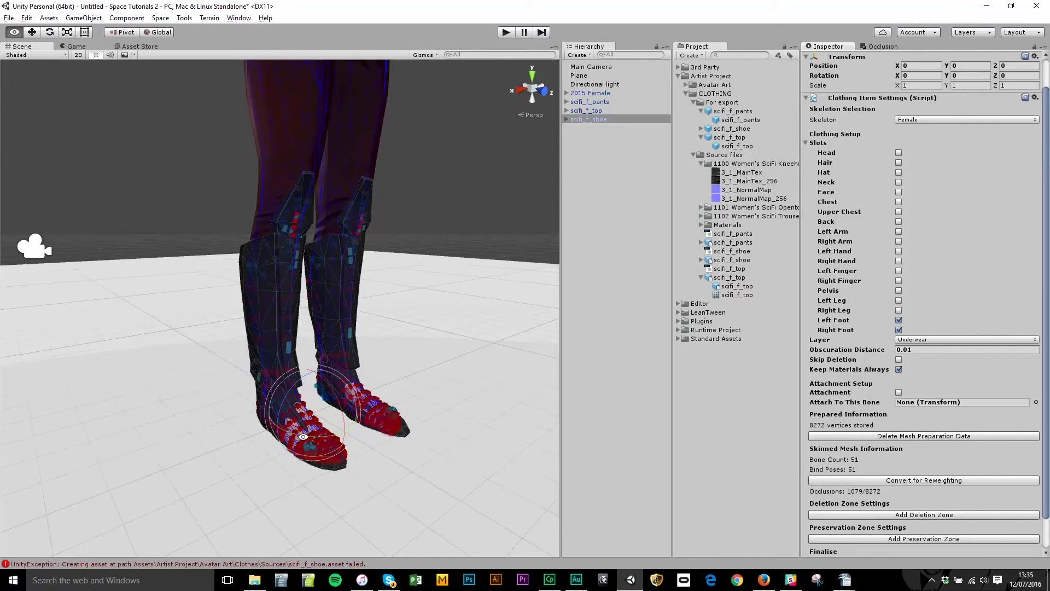
left_click_drag(305, 437, 316, 379, "alt")
scroll(316, 383, "up", 6)
scroll(317, 392, "down", 4)
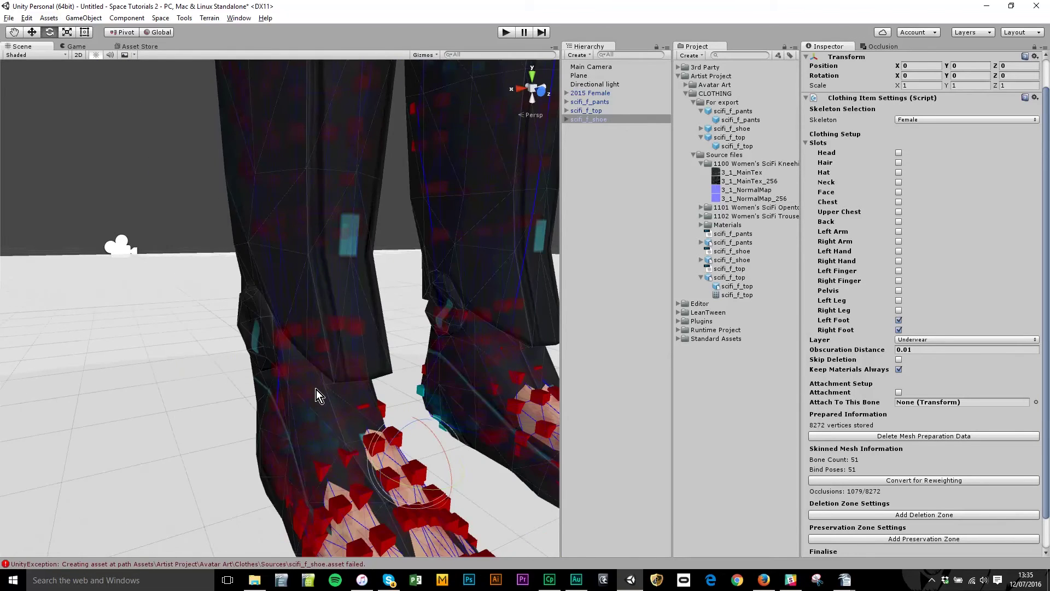
left_click_drag(322, 407, 304, 279, "alt")
scroll(291, 382, "up", 3)
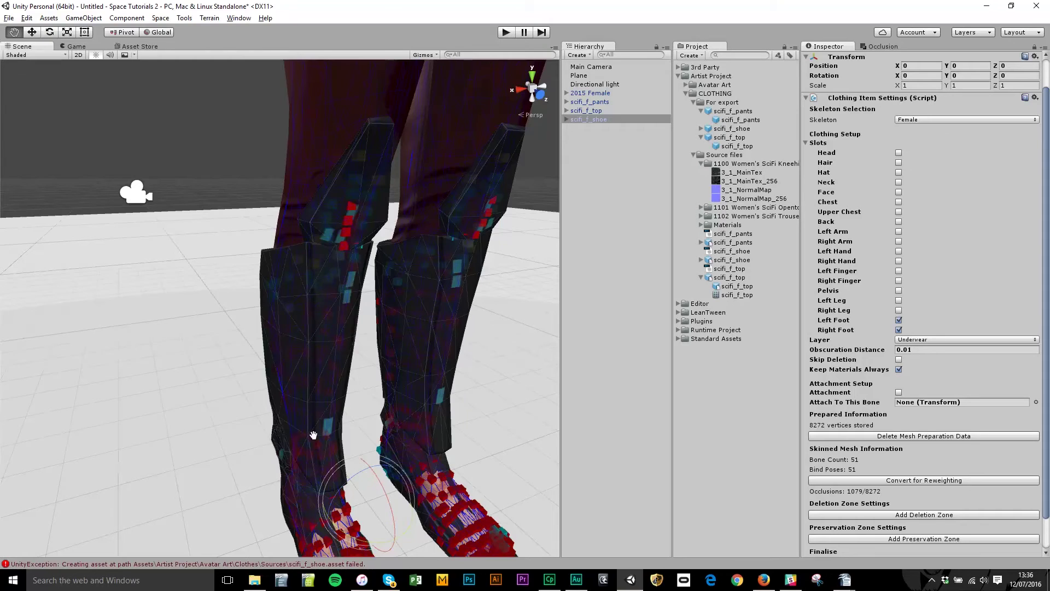
scroll(304, 433, "up", 3)
middle_click_drag(293, 417, 285, 385)
left_click_drag(285, 385, 305, 286, "alt")
Step: Reframe the view on the full body and add Deletion Zone 1 around the boots
left_click_drag(260, 209, 249, 382)
scroll(248, 421, "down", 5)
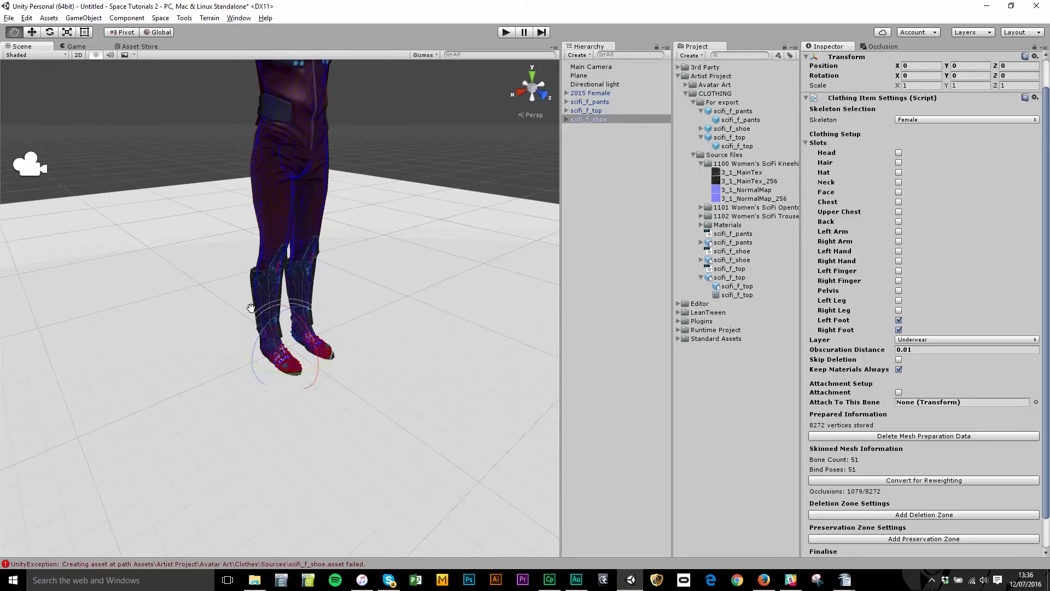
key("e")
key("alt")
left_click_drag(281, 332, 282, 339, "alt")
scroll(283, 341, "up", 4)
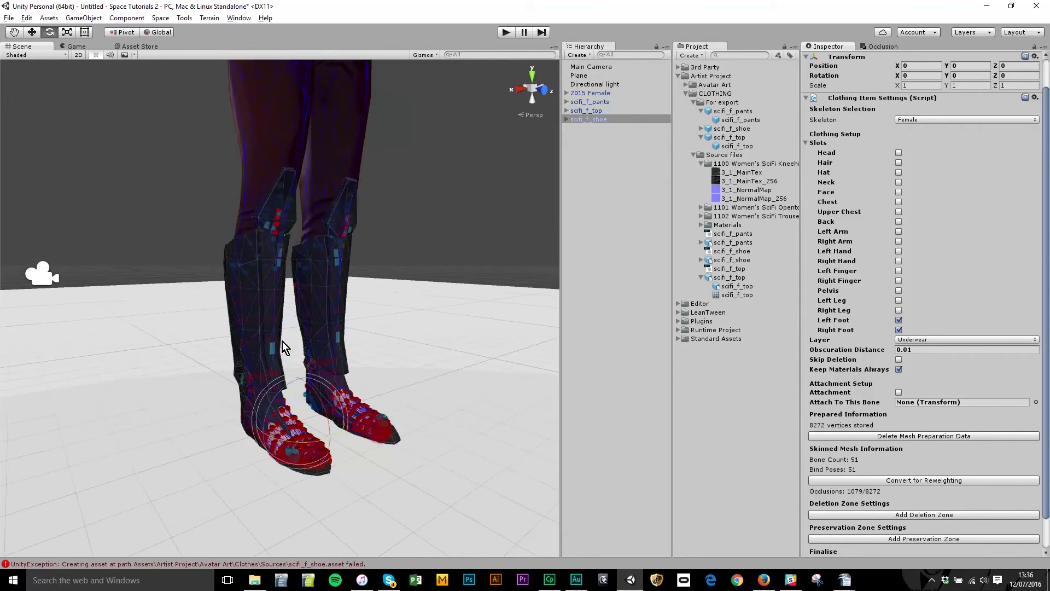
left_click(941, 515)
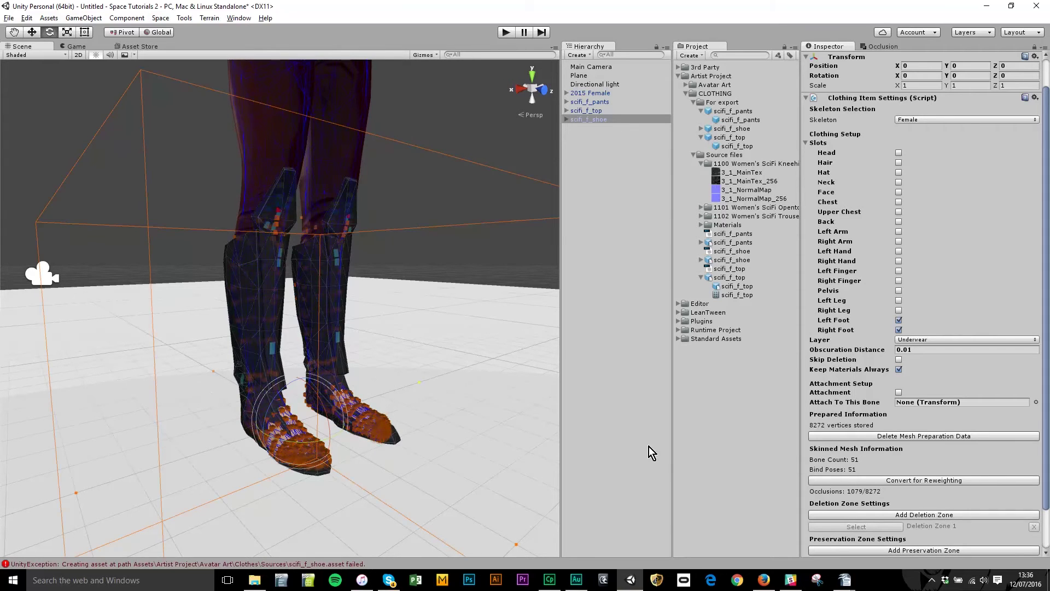
Step: Orbit around the boots and add Preservation Zone 1 to the shoe
scroll(486, 416, "down", 2)
left_click_drag(486, 416, 322, 320, "alt")
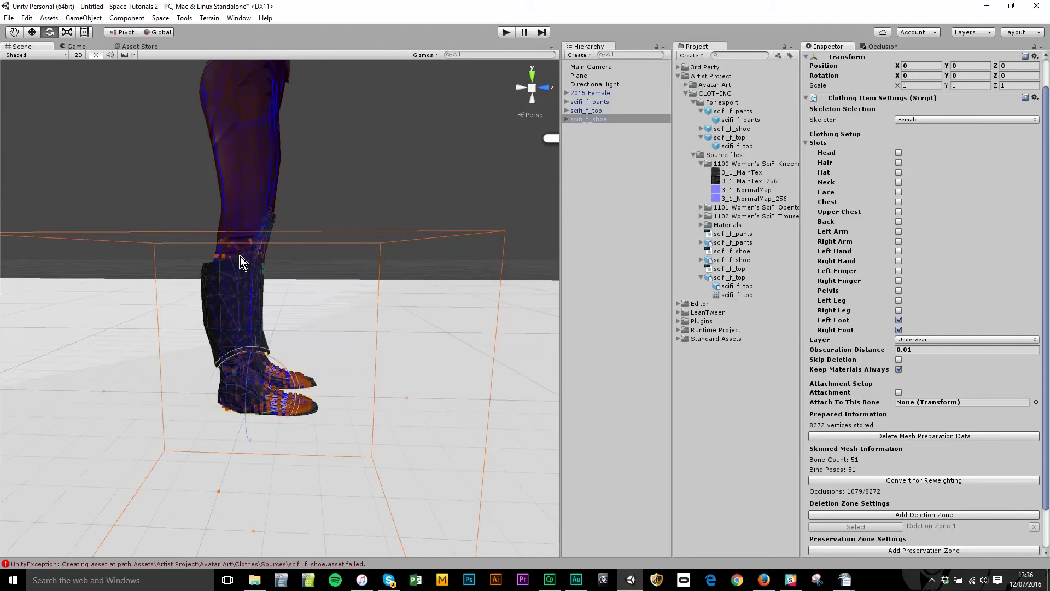
left_click_drag(241, 257, 168, 280, "alt")
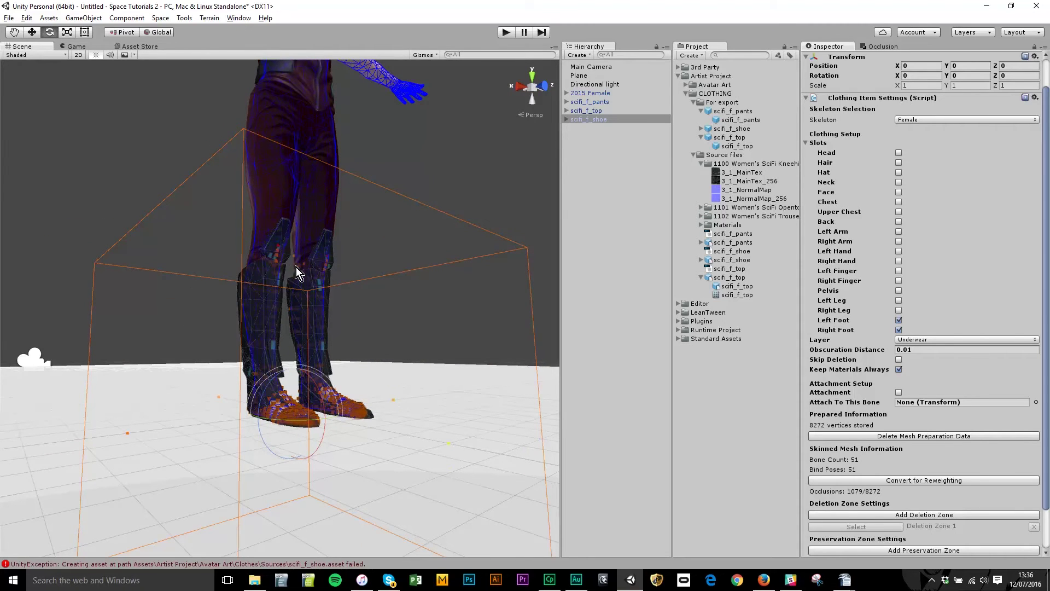
left_click_drag(296, 267, 364, 506, "alt")
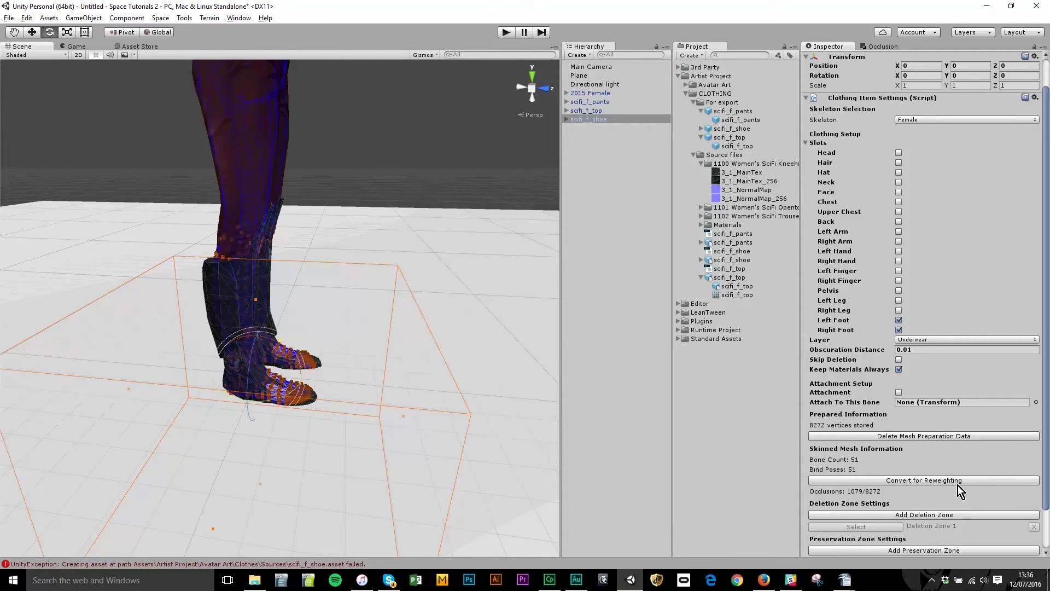
scroll(957, 481, "down", 2)
left_click(925, 505)
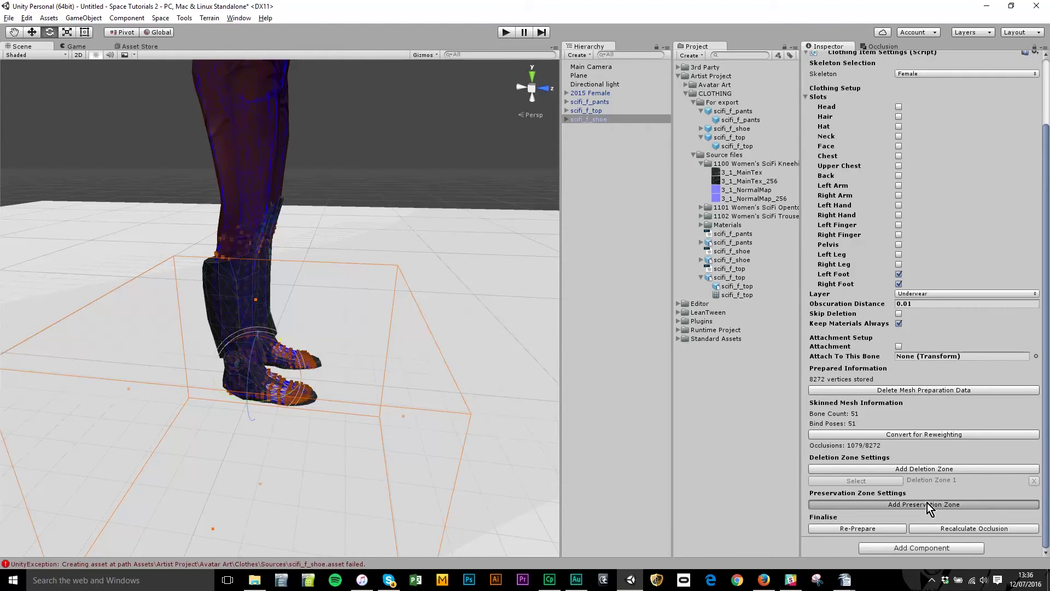
left_click_drag(306, 495, 297, 359, "alt")
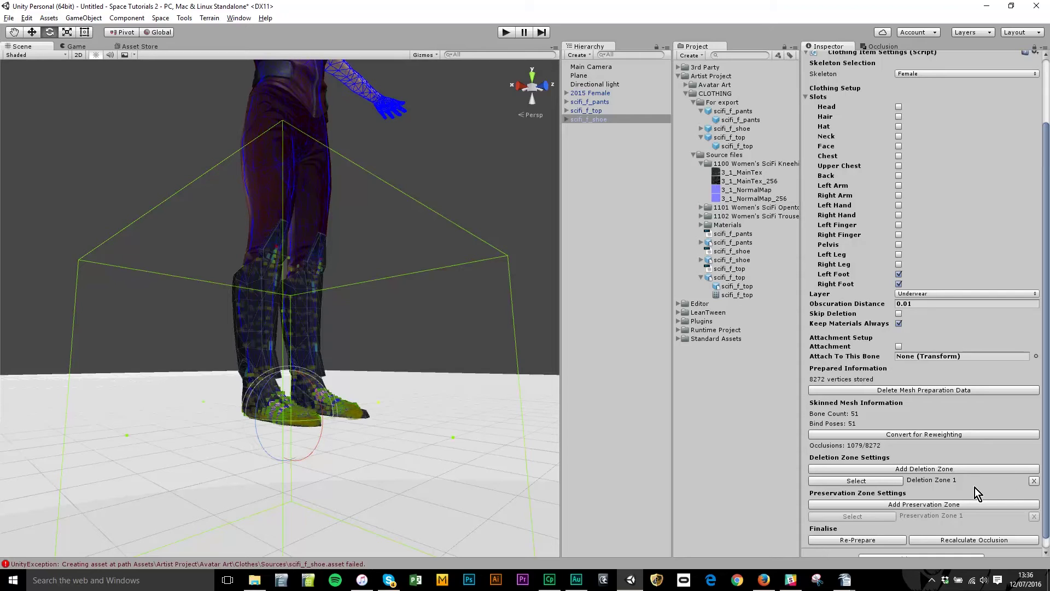
Step: Remove Deletion Zone 1 and Preservation Zone 1, then orbit to inspect the boots
left_click(1034, 481)
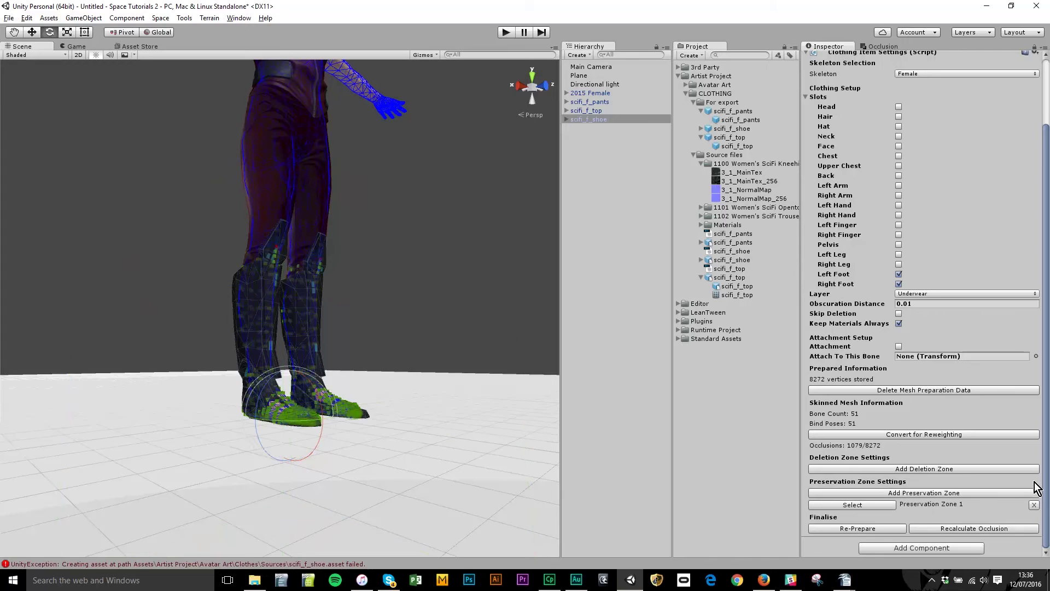
left_click(1033, 504)
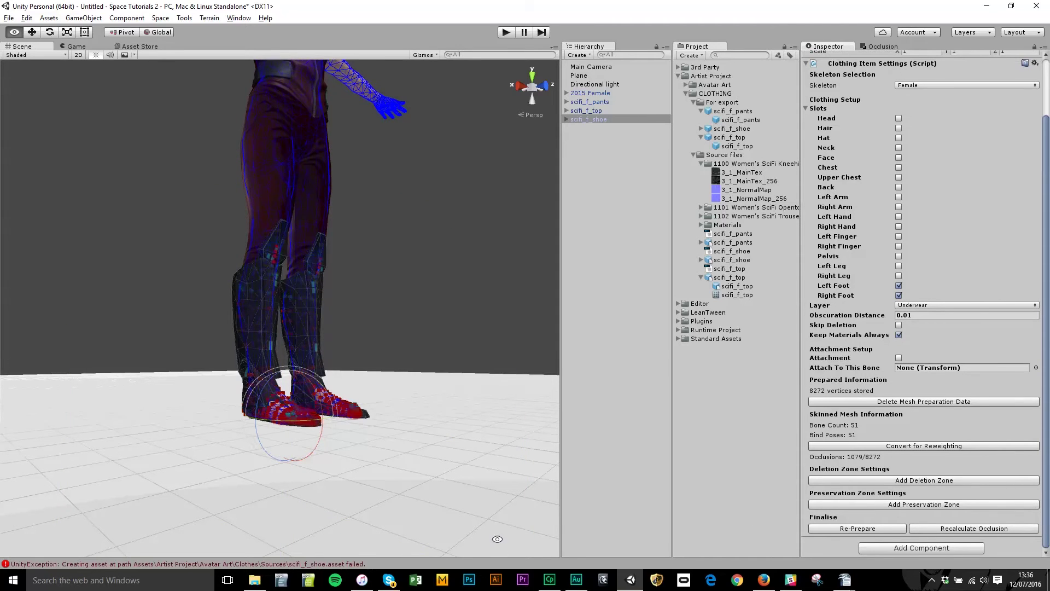
left_click_drag(386, 427, 391, 399, "alt")
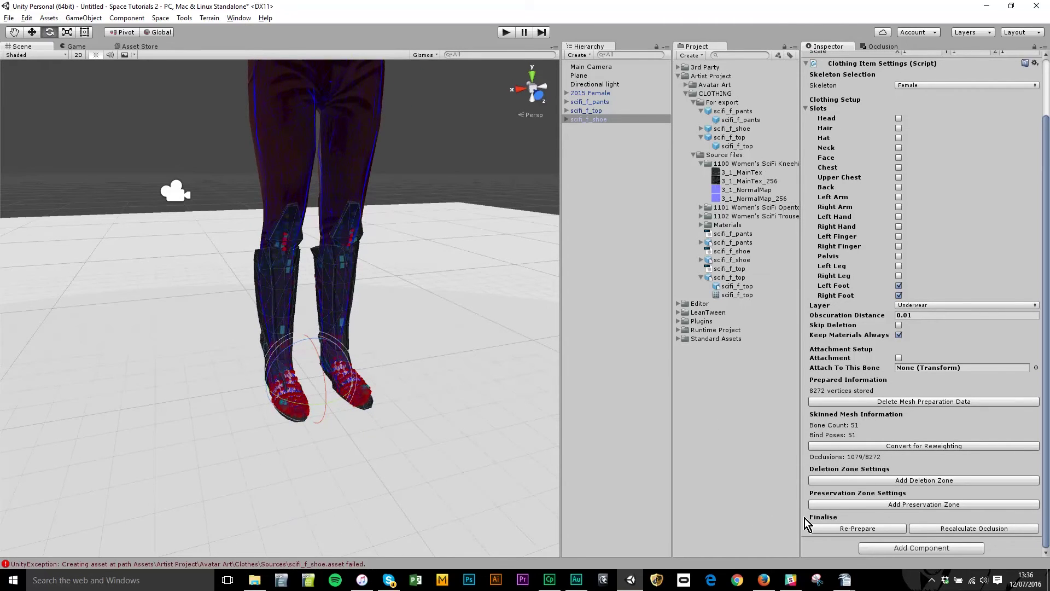
left_click_drag(292, 435, 363, 385, "alt")
scroll(350, 432, "up", 5)
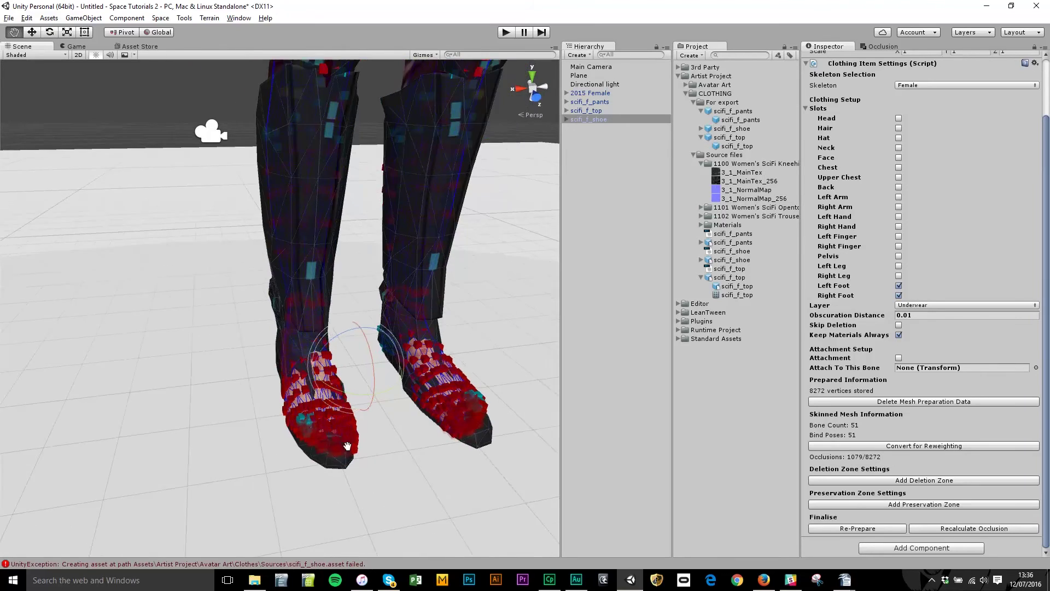
left_click_drag(347, 445, 382, 468, "alt")
scroll(408, 418, "down", 5)
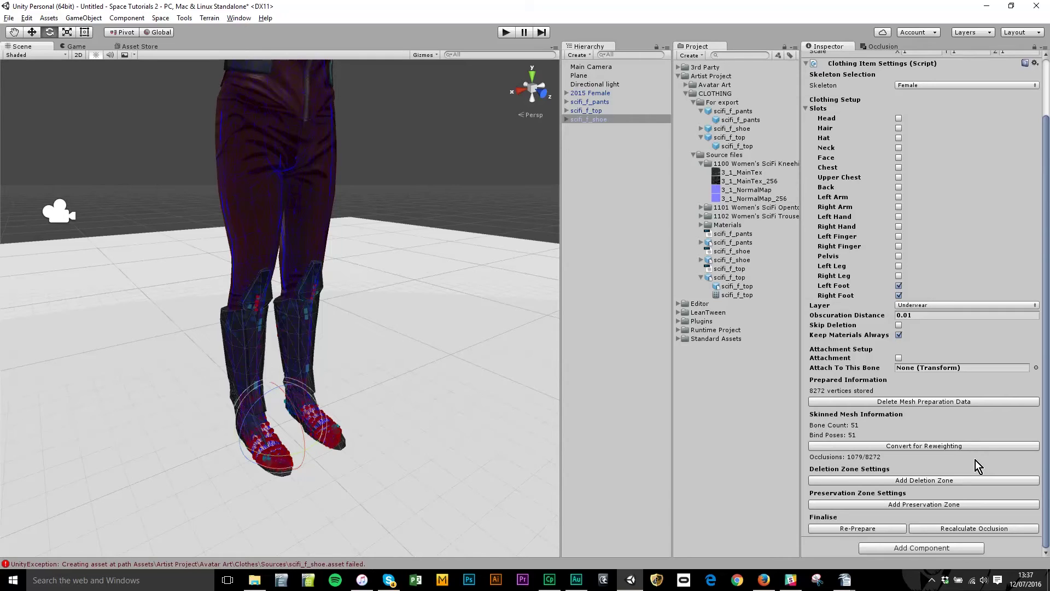
Step: Add a Virtual Good component to the shoe and set its content type to Clothing
left_click(806, 63)
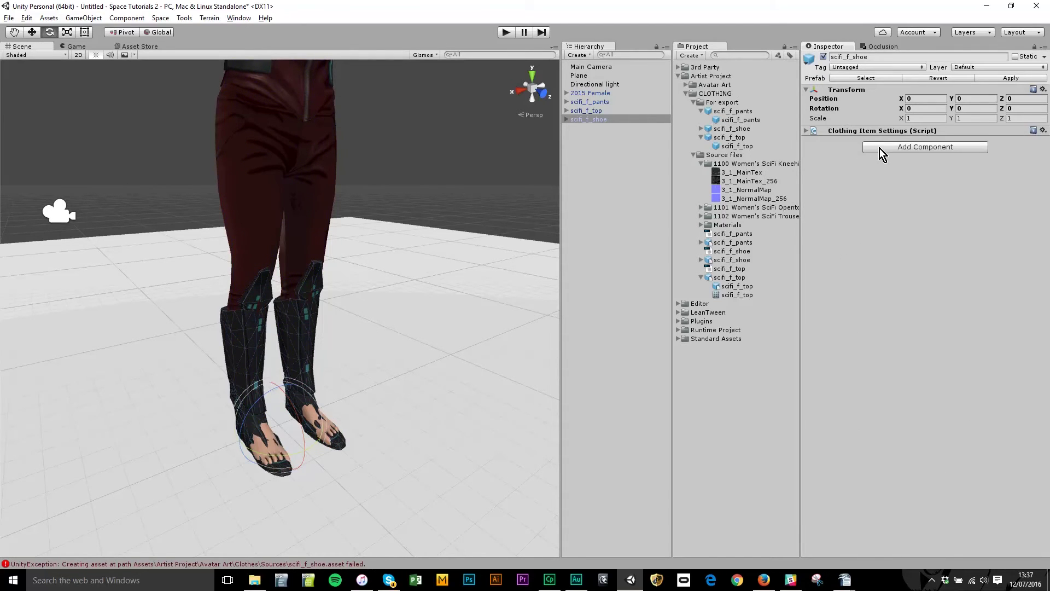
left_click(880, 149)
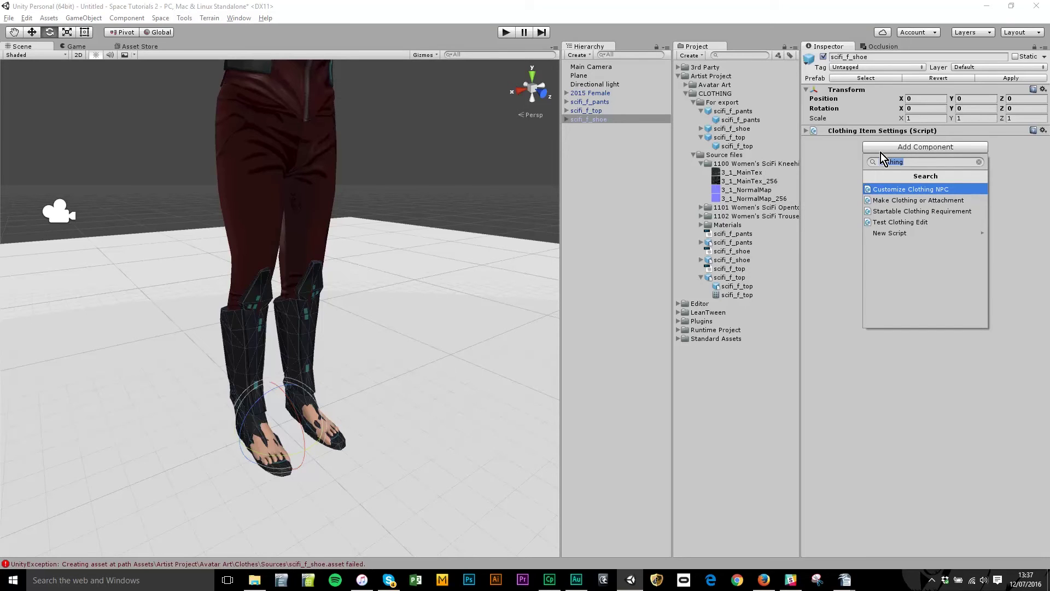
type("virtual goo")
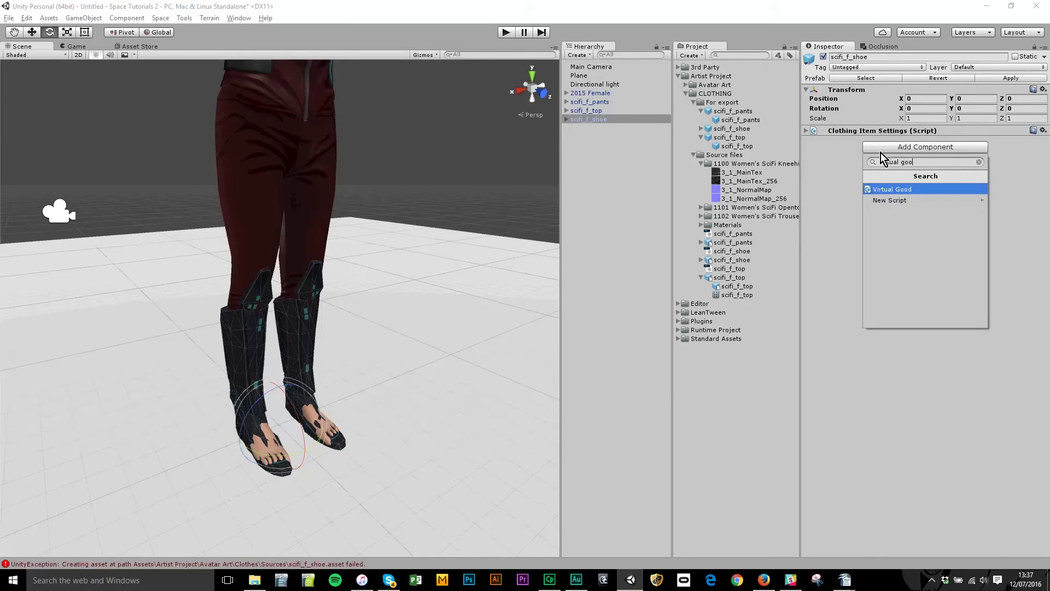
type("d")
left_click(905, 191)
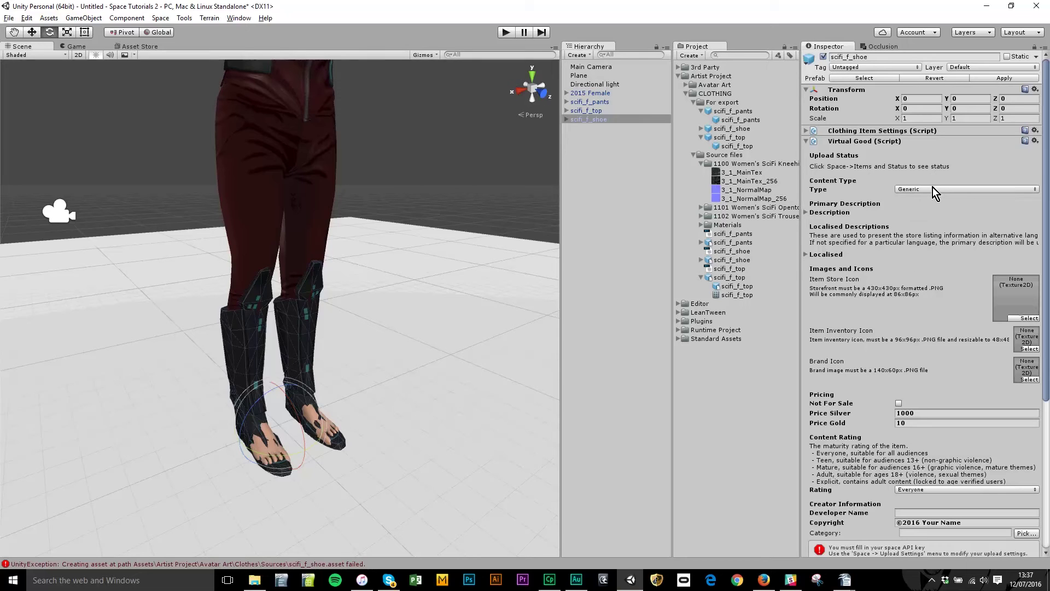
left_click(965, 190)
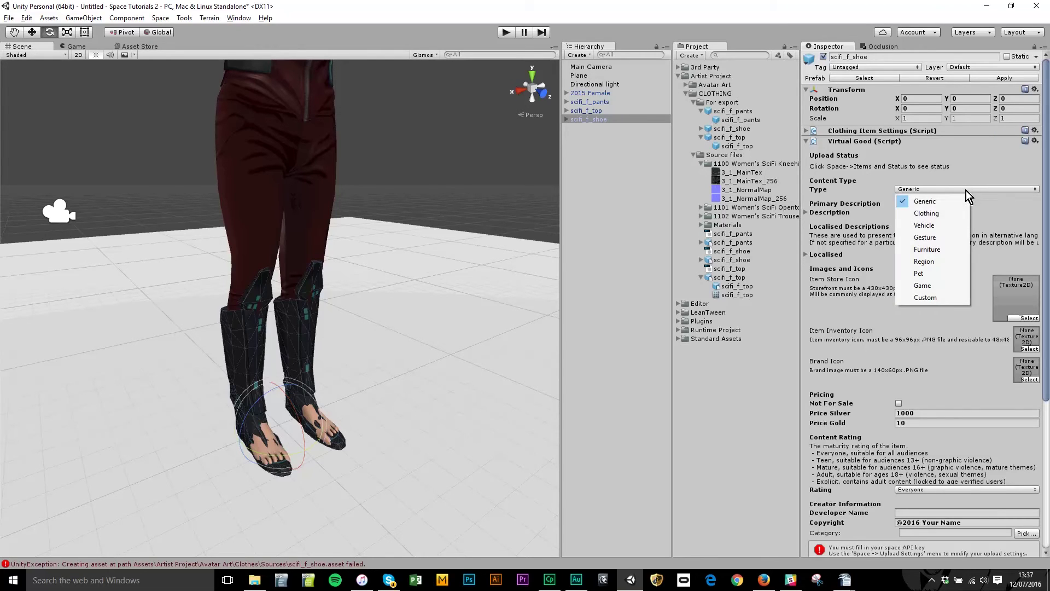
left_click(943, 214)
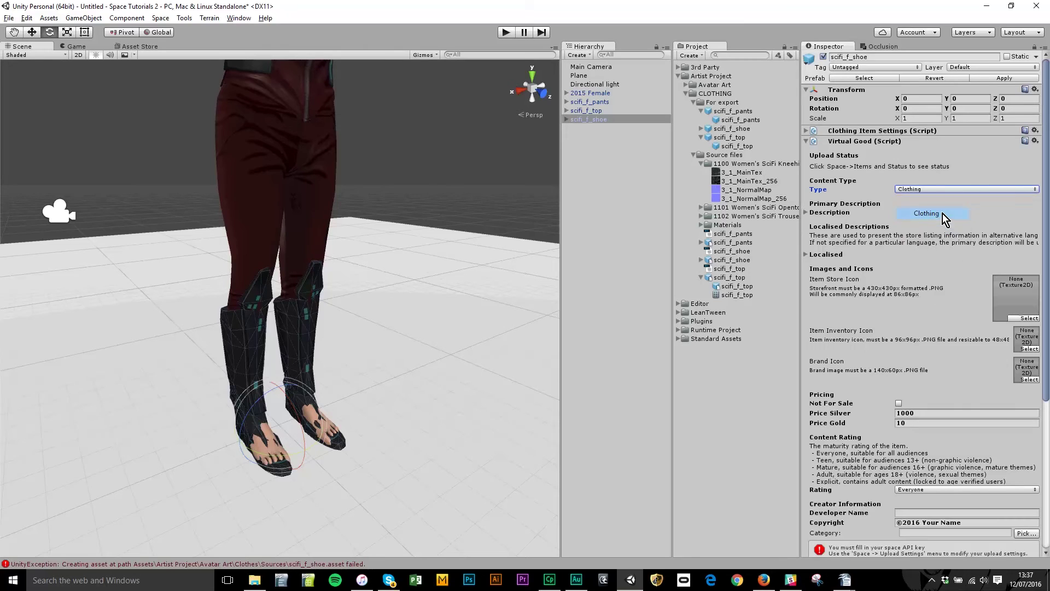
Step: Fill in the item's name Space boots, its description and brand
left_click(805, 213)
left_click(906, 232)
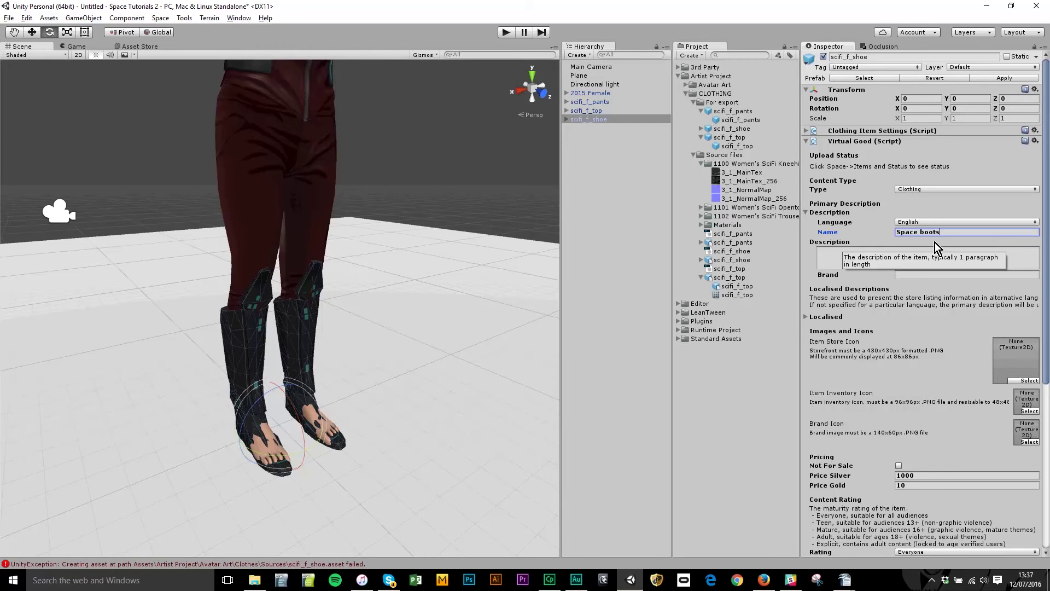
left_click(973, 260)
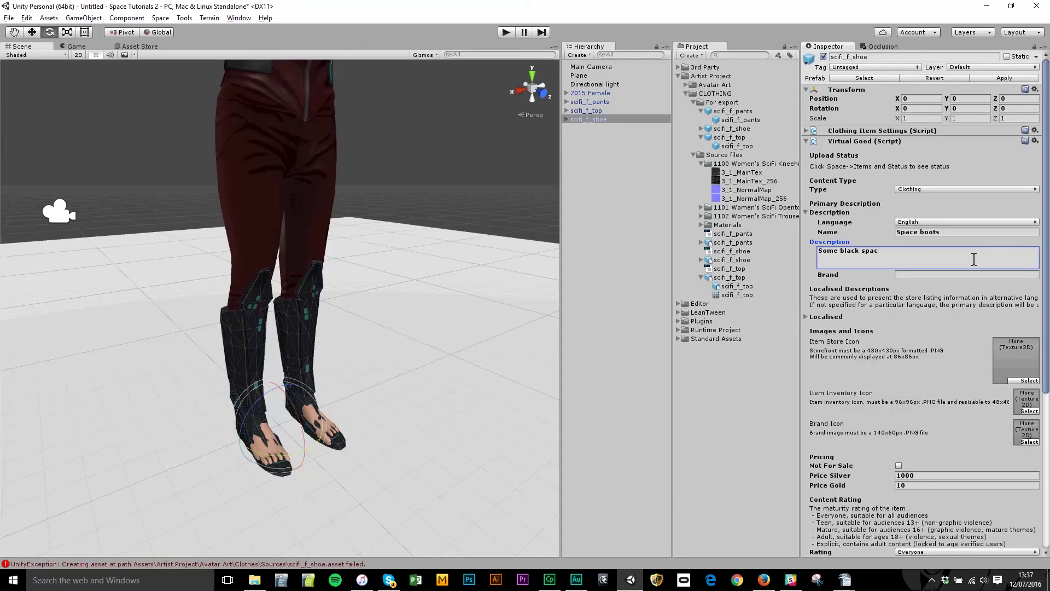
left_click(942, 275)
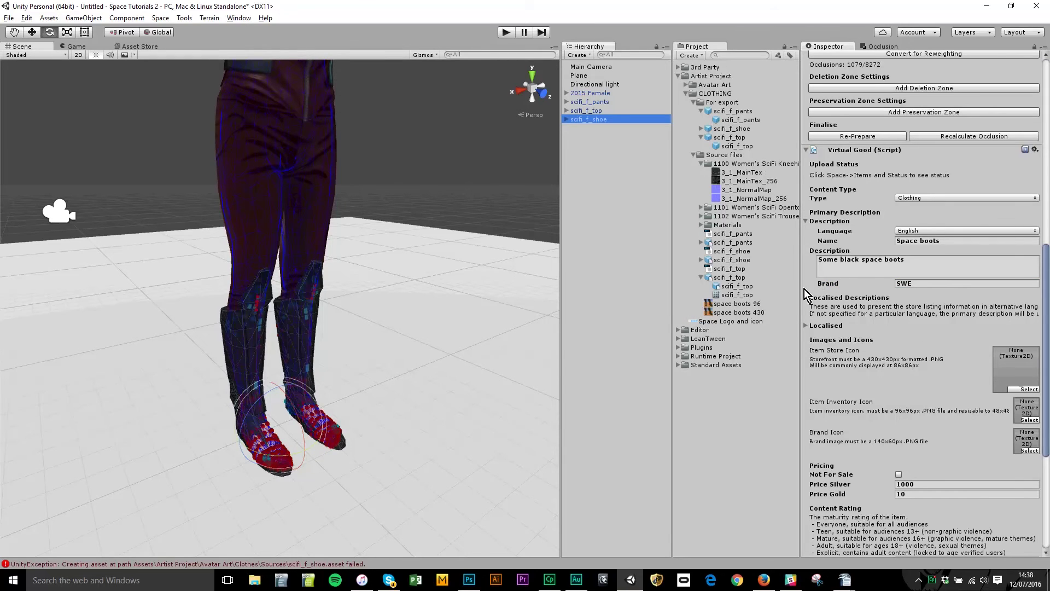
Step: Assign space boots 430 as store icon, space boots 96 as inventory icon, Space Logo as brand icon
left_click(739, 313)
left_click_drag(770, 313, 923, 356)
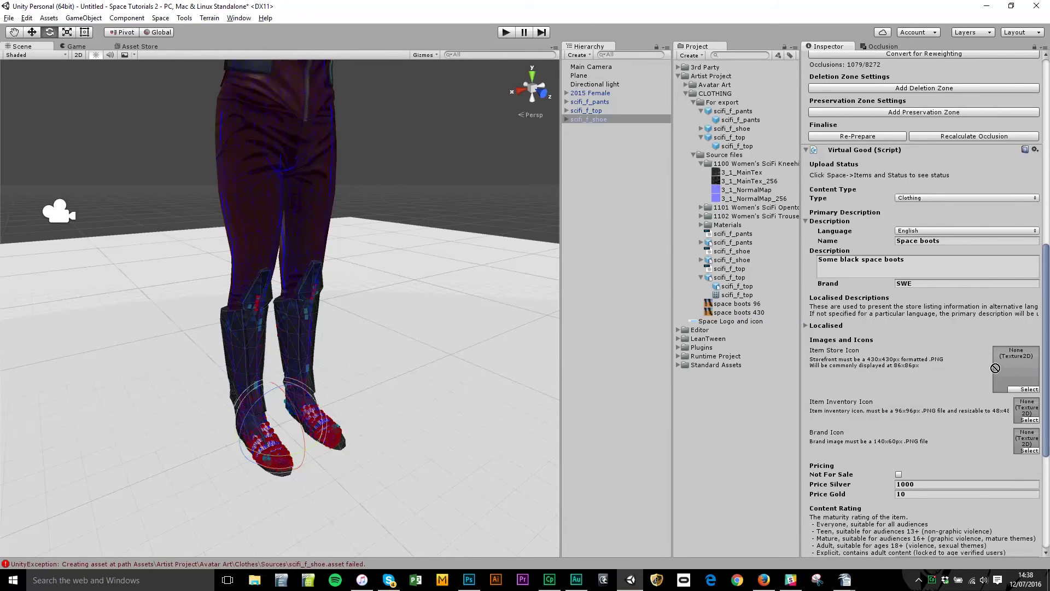
left_click_drag(995, 367, 1006, 371)
left_click_drag(735, 304, 1026, 410)
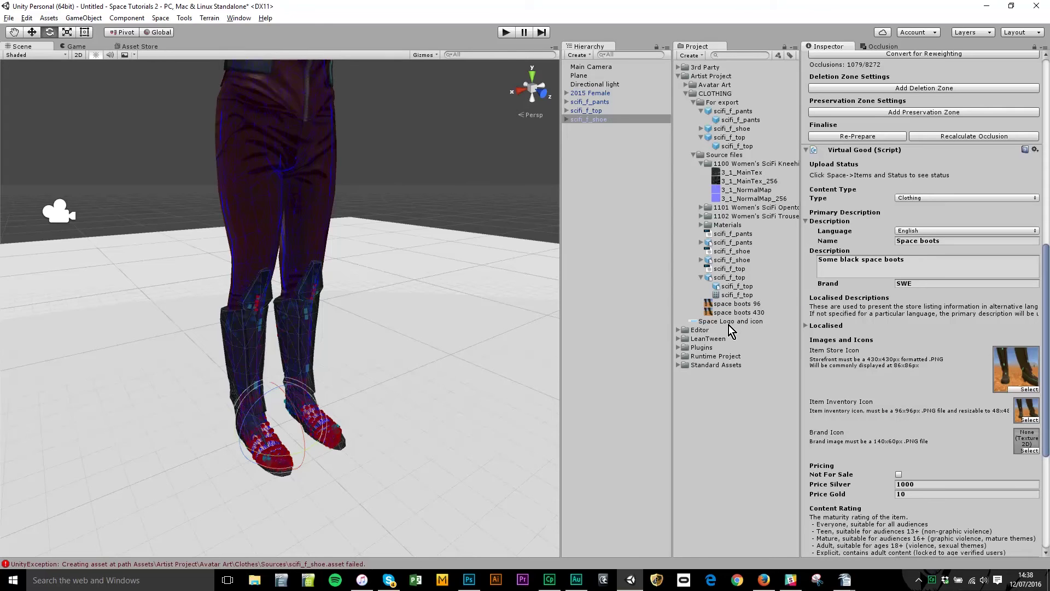
left_click_drag(728, 324, 911, 406)
left_click_drag(991, 450, 1027, 442)
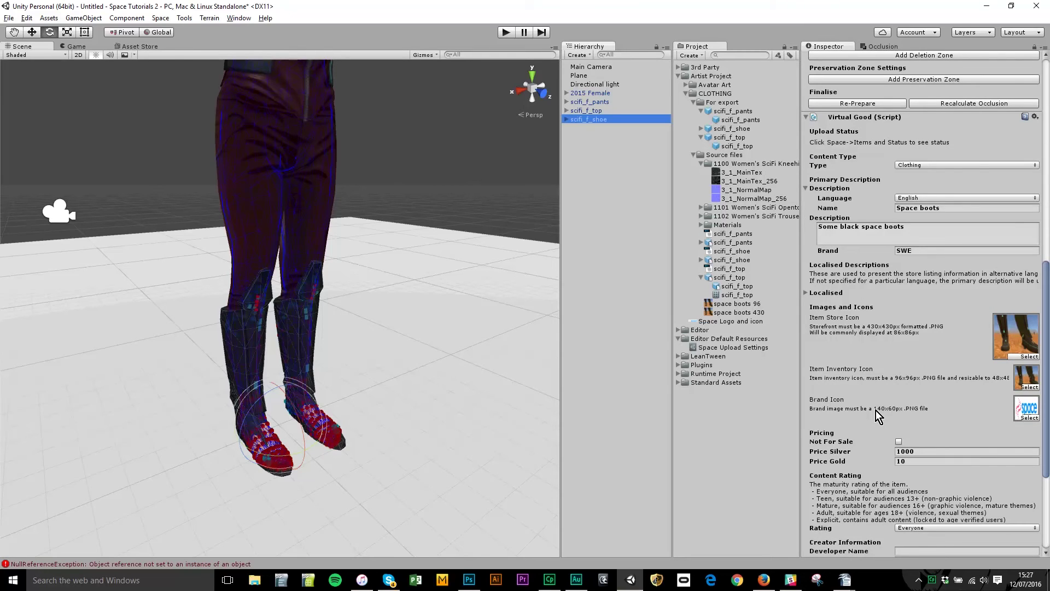
Step: Keep the content rating at Everyone and fill in the developer name and copyright
scroll(903, 476, "down", 2)
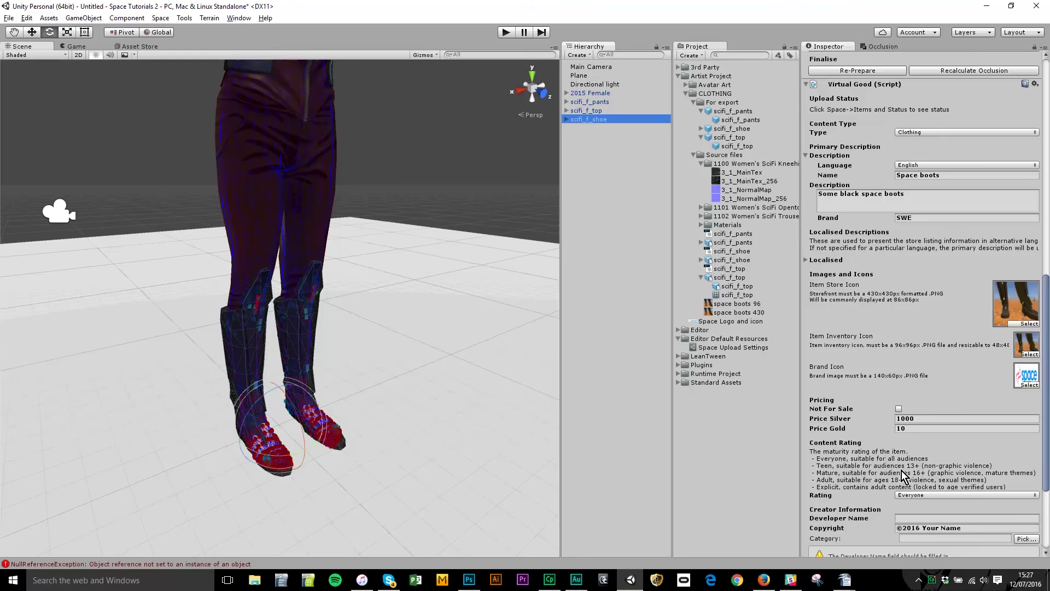
scroll(902, 475, "down", 3)
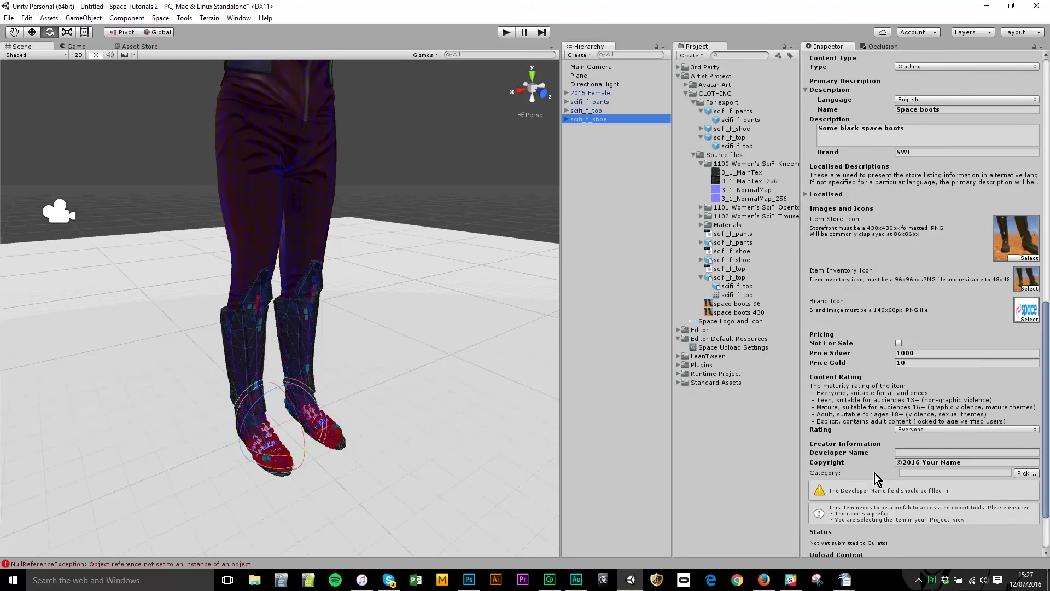
left_click(928, 434)
left_click(868, 425)
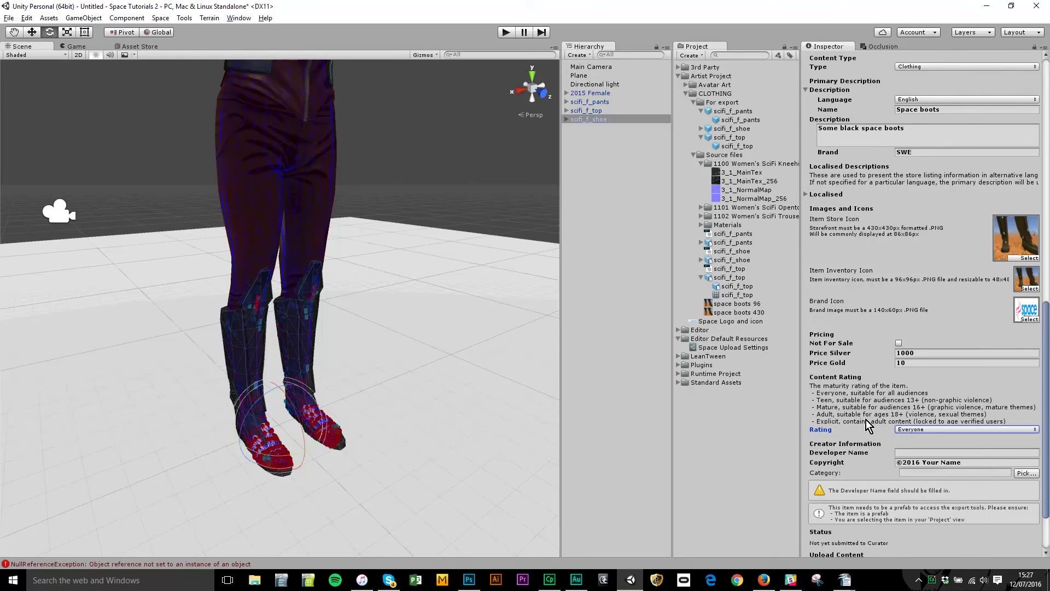
left_click(906, 452)
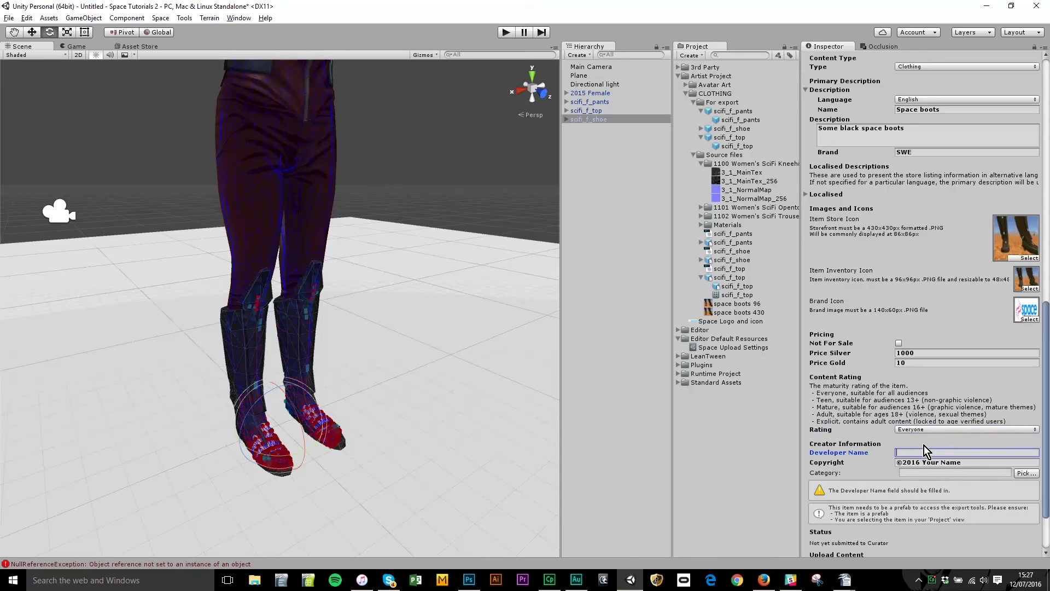
type("SWE")
left_click_drag(963, 462, 922, 465)
type("SWE")
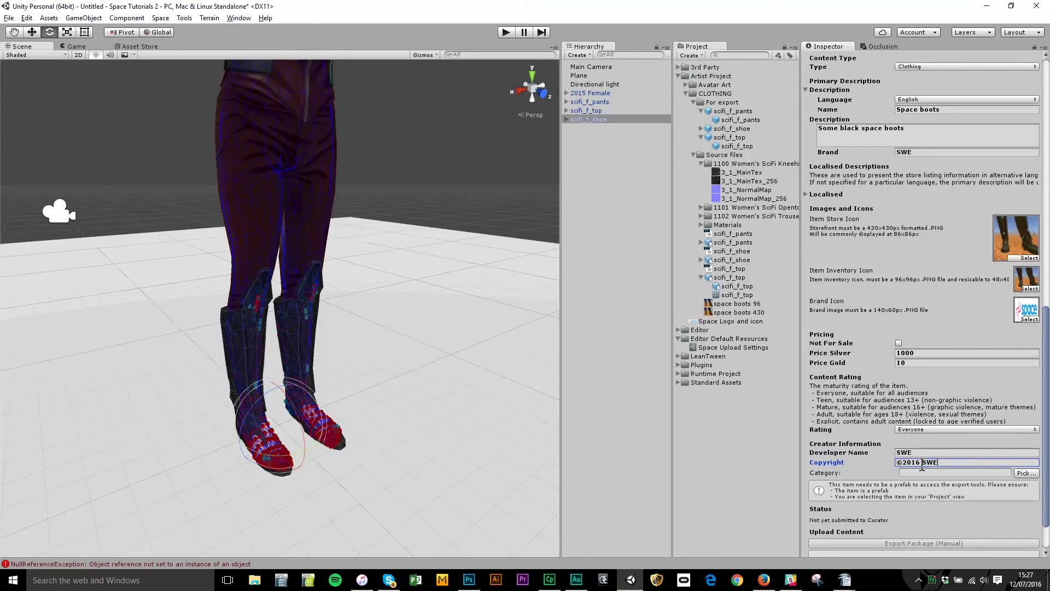
Step: Set the store category to Clothes/Body/Shoes
left_click(1024, 474)
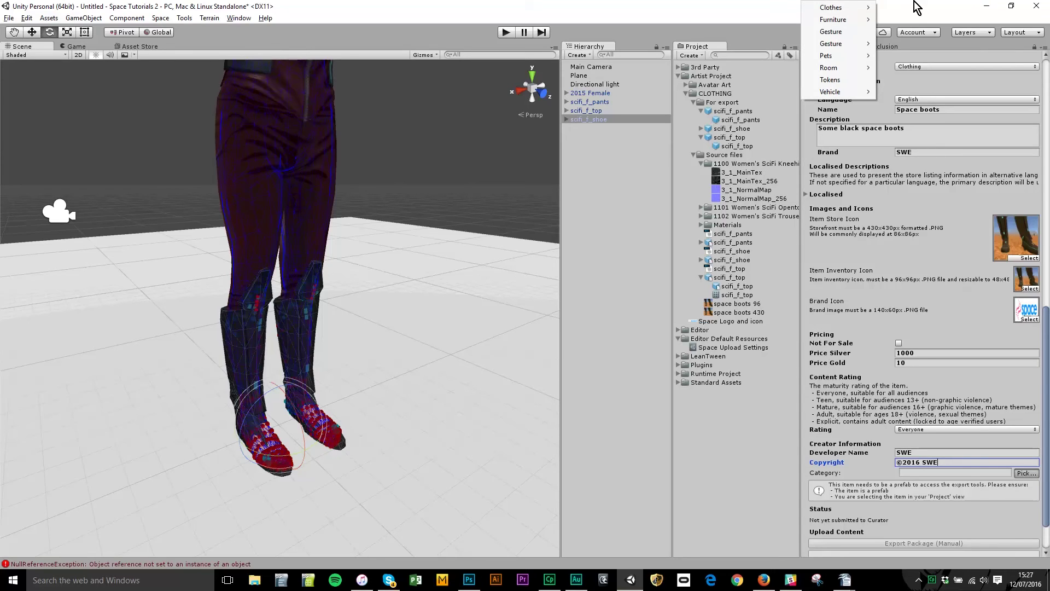
mouse_move(867, 8)
mouse_move(928, 21)
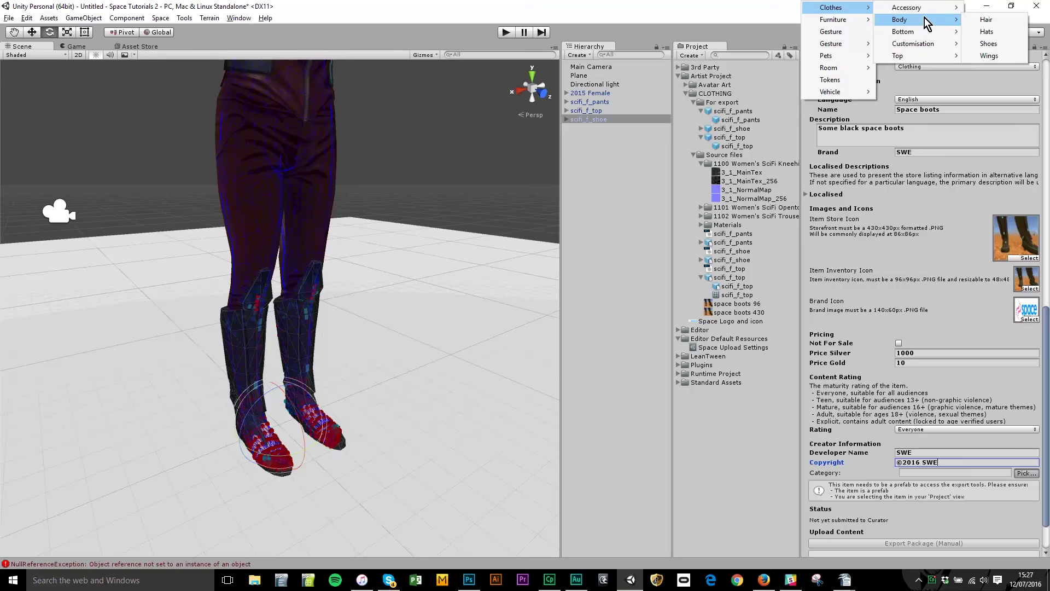
left_click(988, 44)
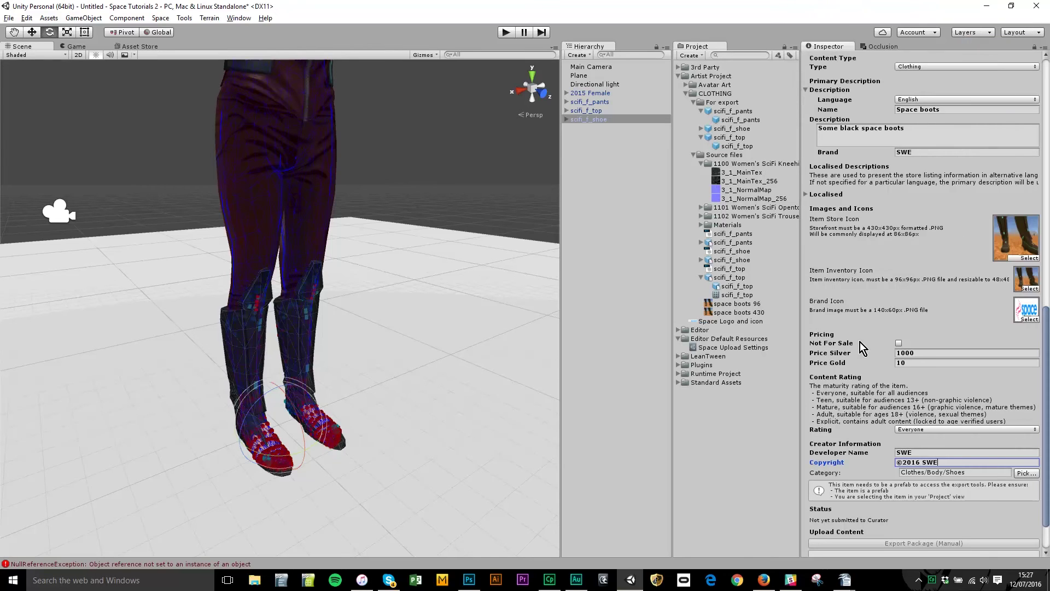
Step: Rename scifi_f_shoe to 'space boots' and save it as a prefab in the For export folder
scroll(855, 498, "down", 2)
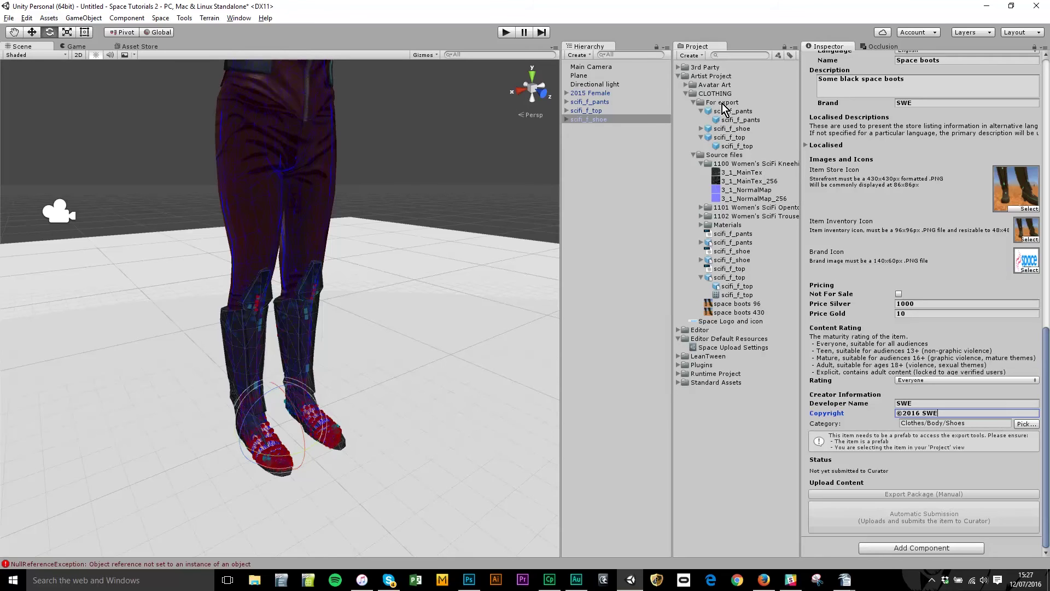
left_click(598, 121)
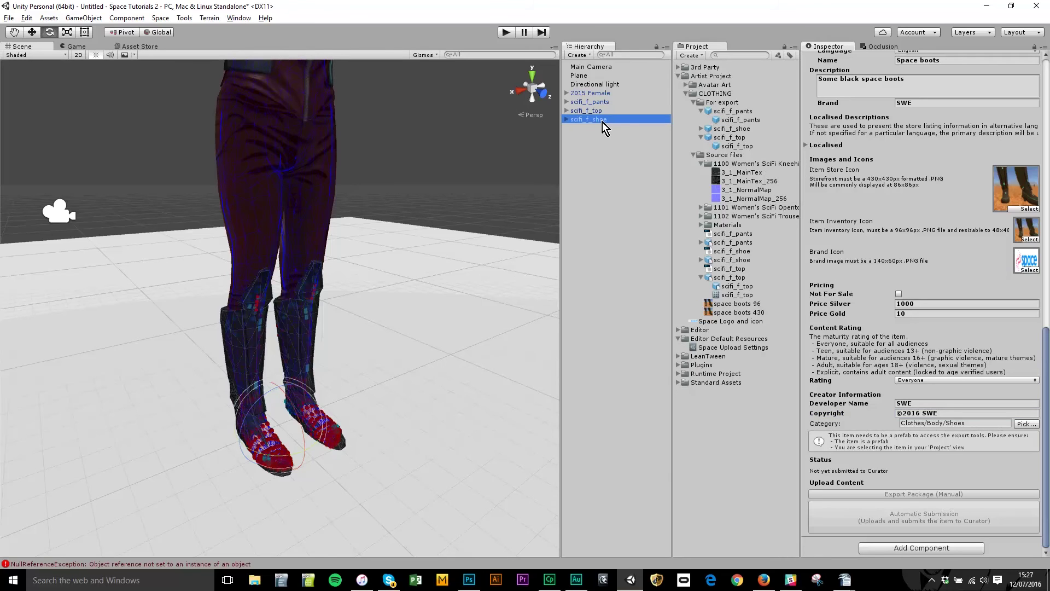
left_click(606, 120)
type("space boots")
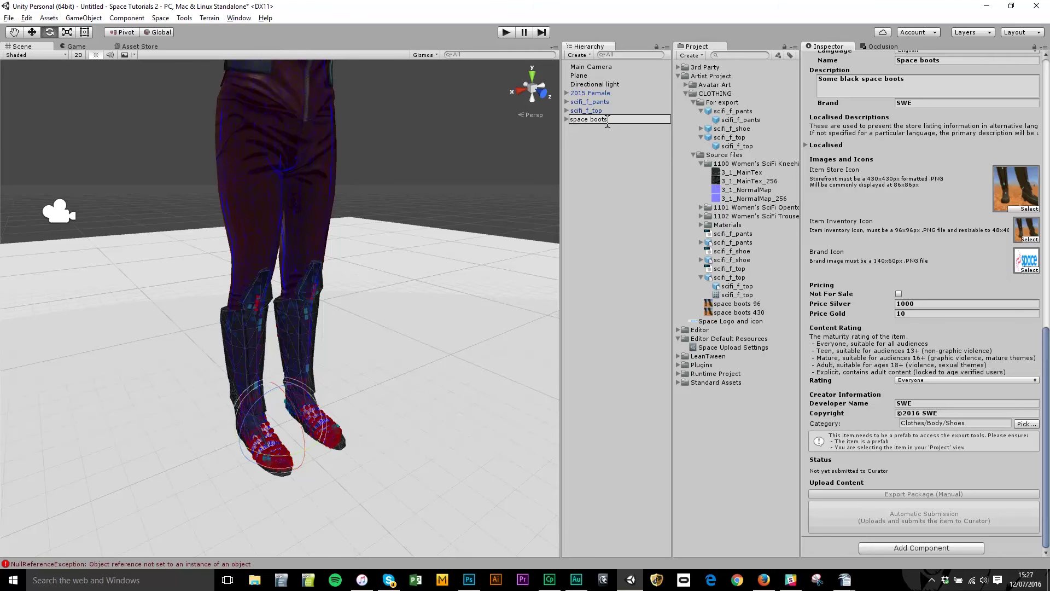
key("Return")
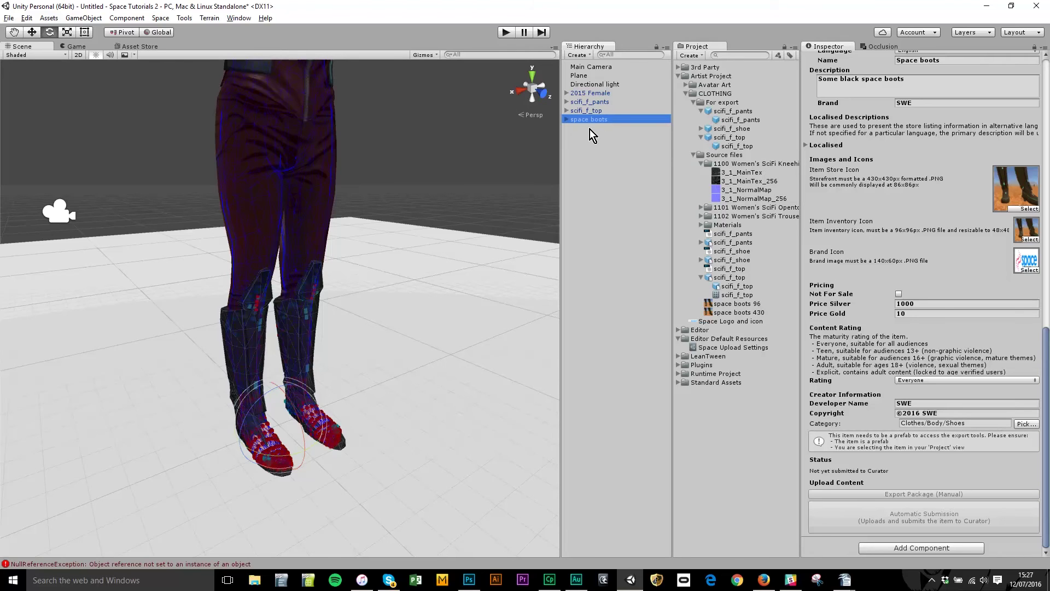
left_click_drag(588, 124, 735, 110)
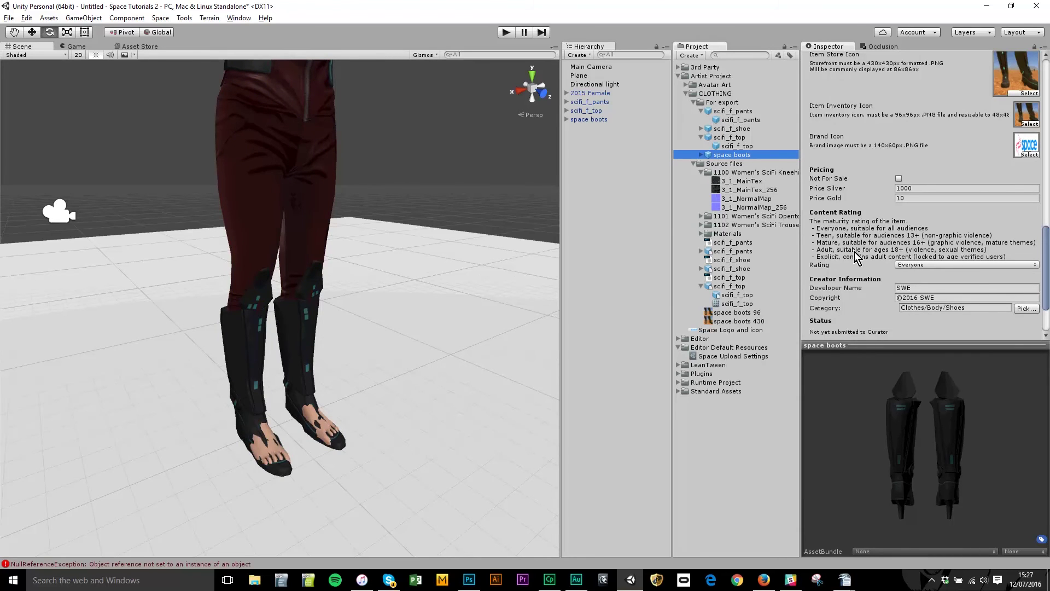
Step: Select the space boots prefab, choose Automatic Submission and confirm Upload Item for review
left_click(872, 346)
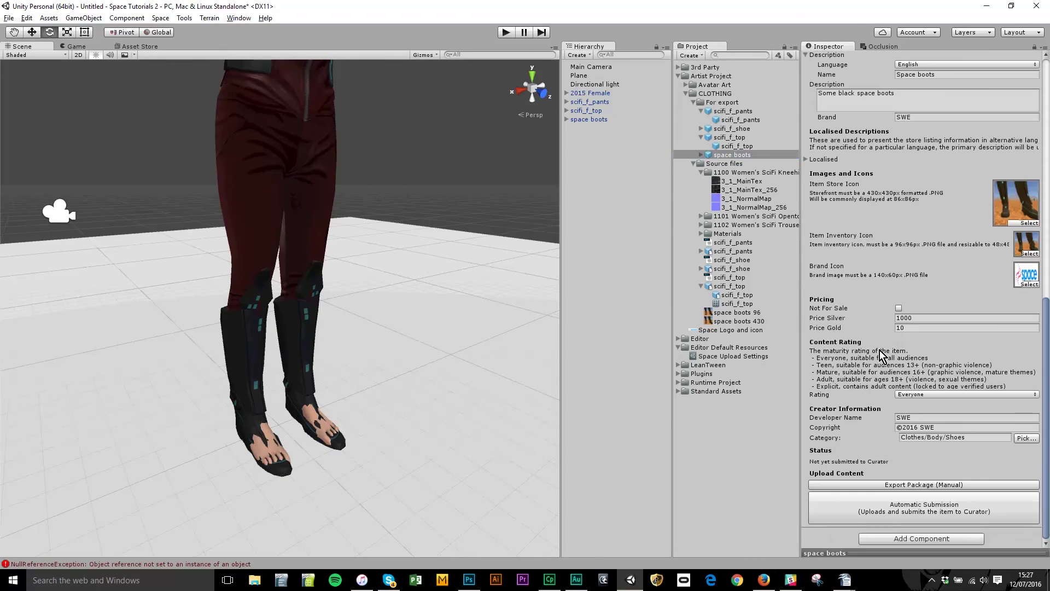
left_click(594, 120)
left_click(720, 156)
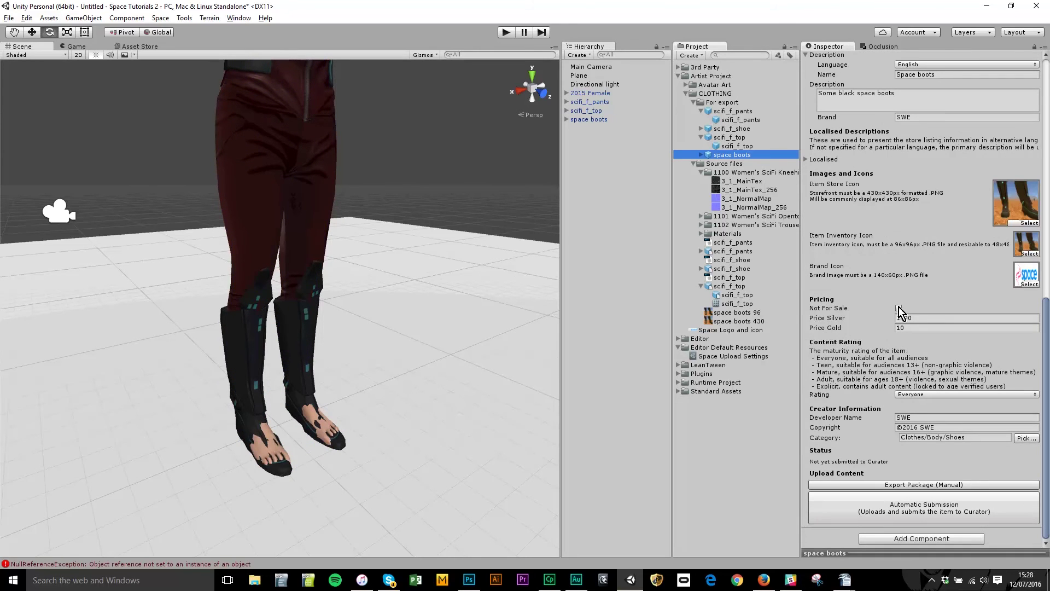
scroll(898, 311, "up", 10)
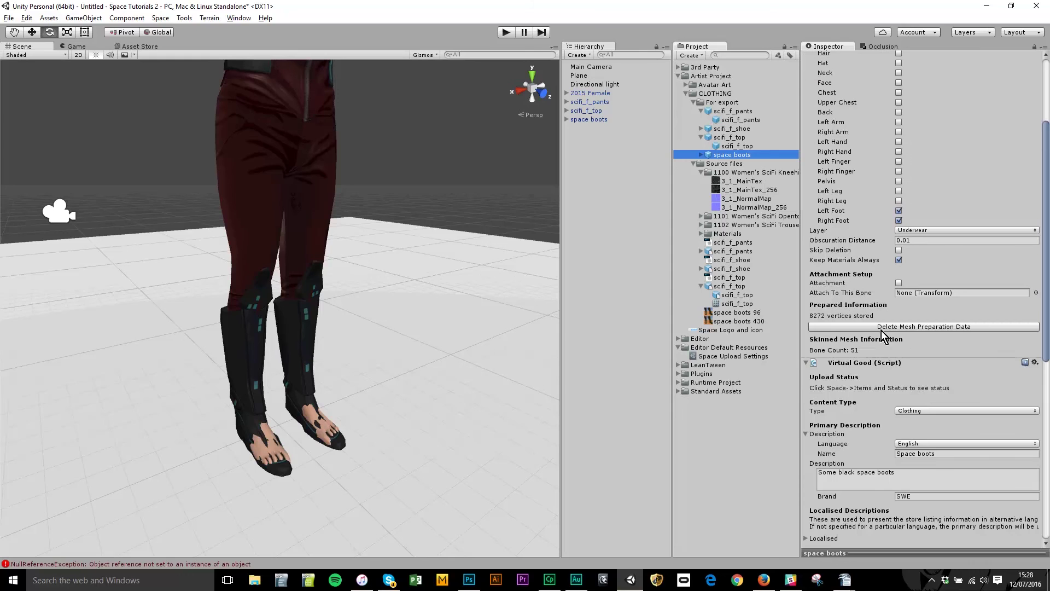
scroll(861, 390, "down", 2)
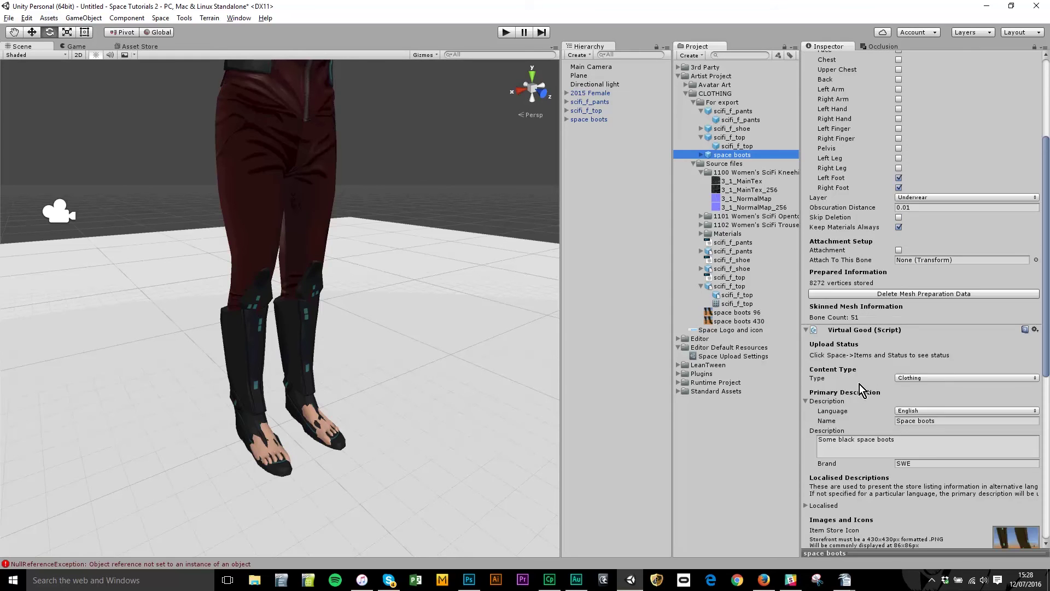
scroll(861, 389, "down", 10)
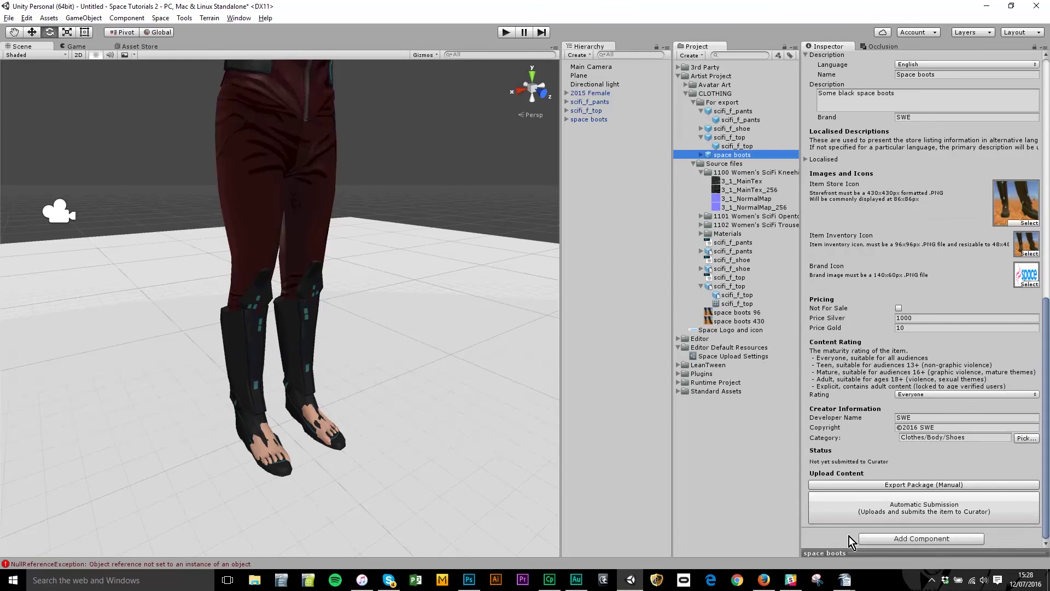
left_click(900, 499)
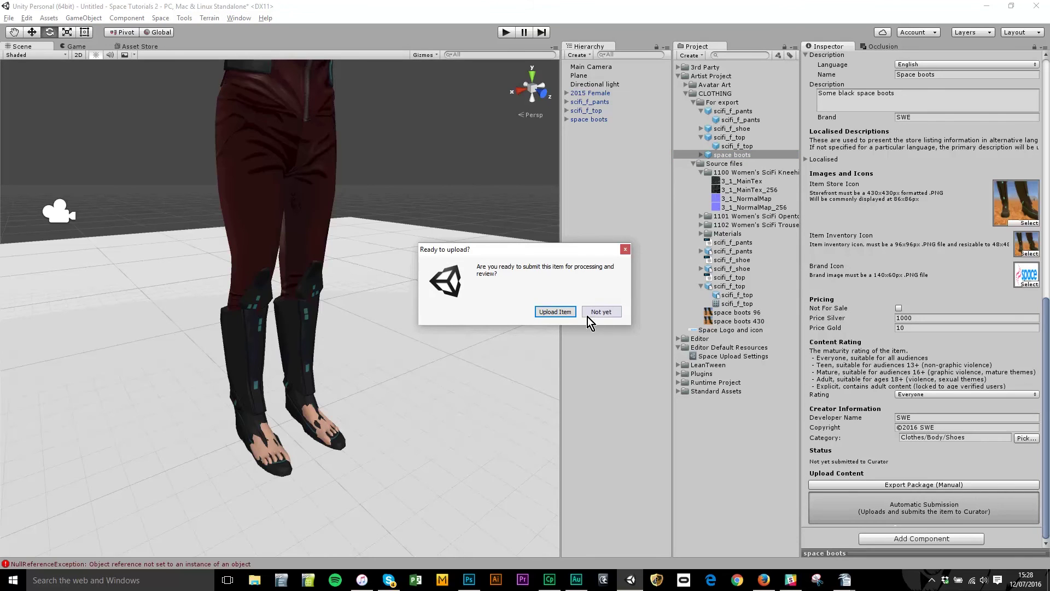
left_click(568, 313)
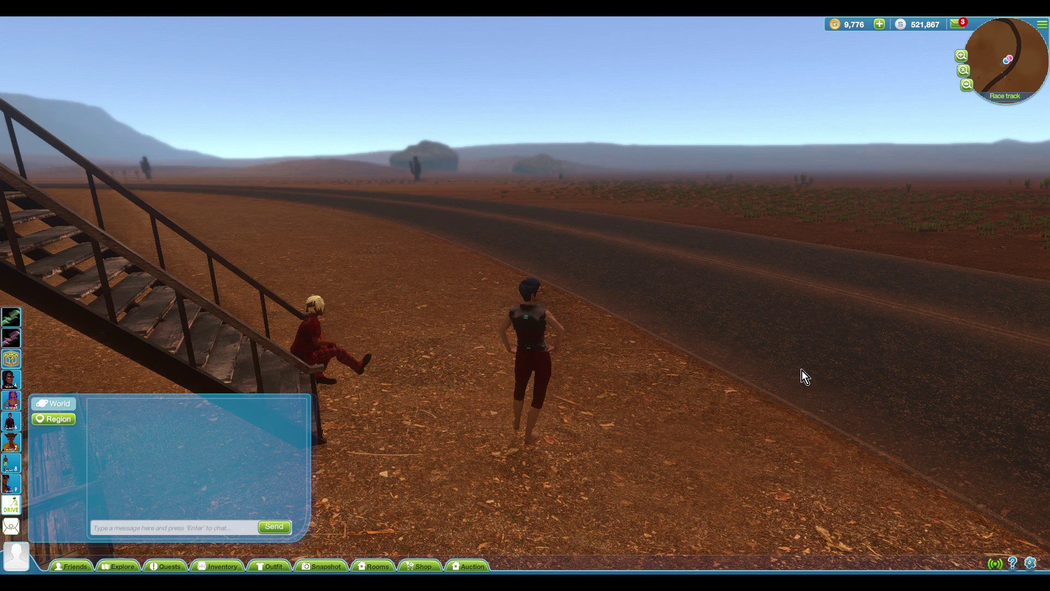
Step: Preview the Space boots in the shop, buy them for 1000 Silver, decline customising, close the shop
left_click(427, 568)
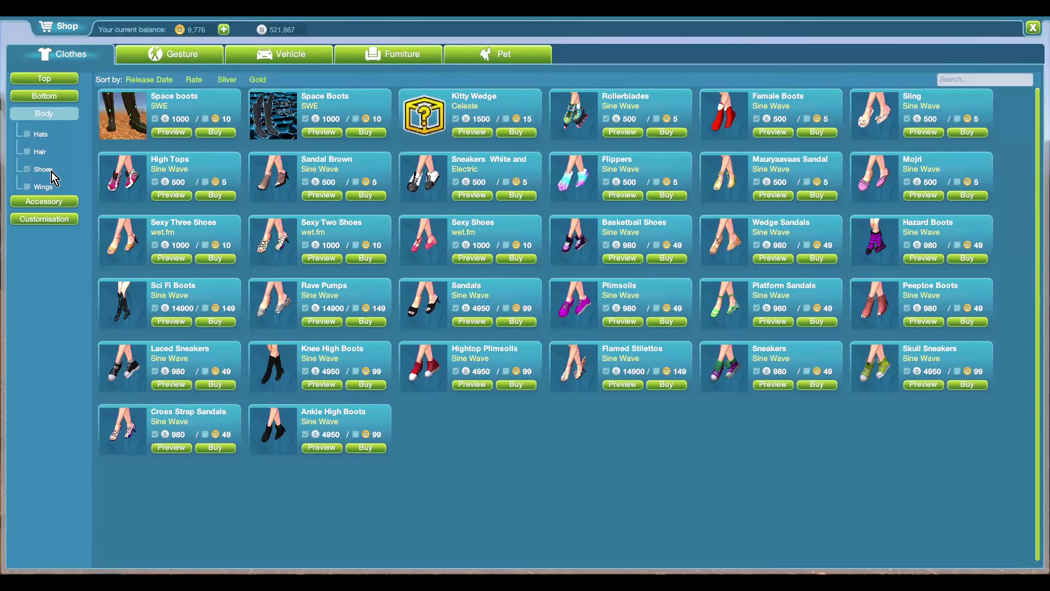
left_click(172, 131)
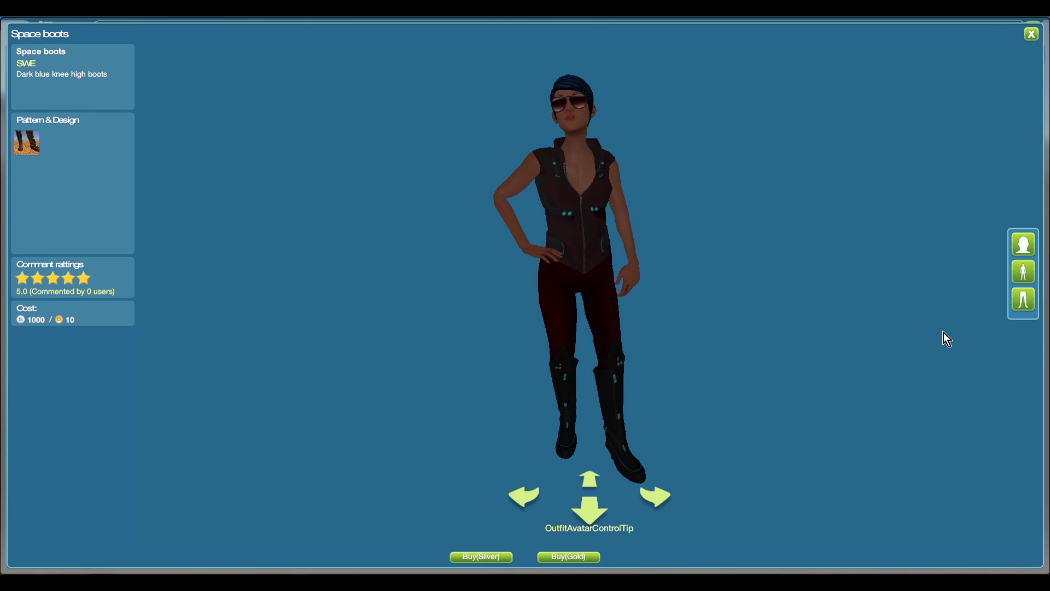
left_click(484, 557)
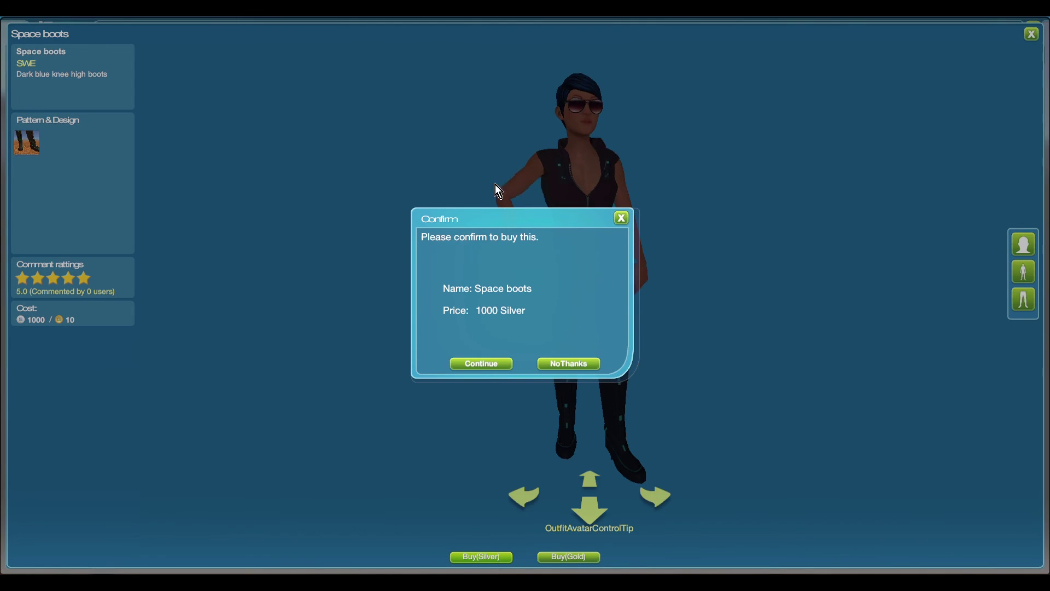
left_click(486, 365)
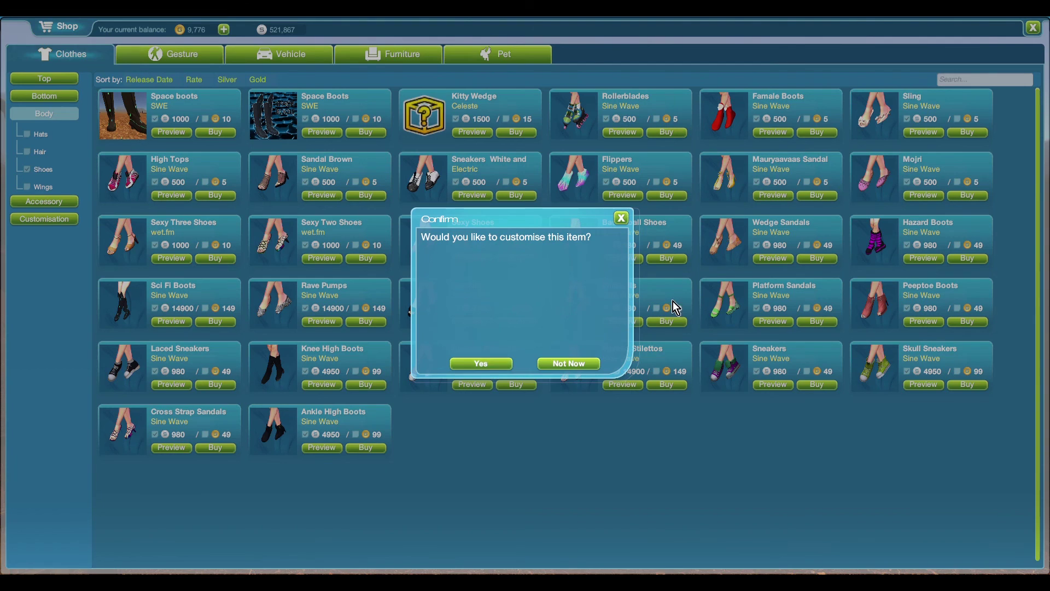
left_click(618, 219)
left_click(1032, 31)
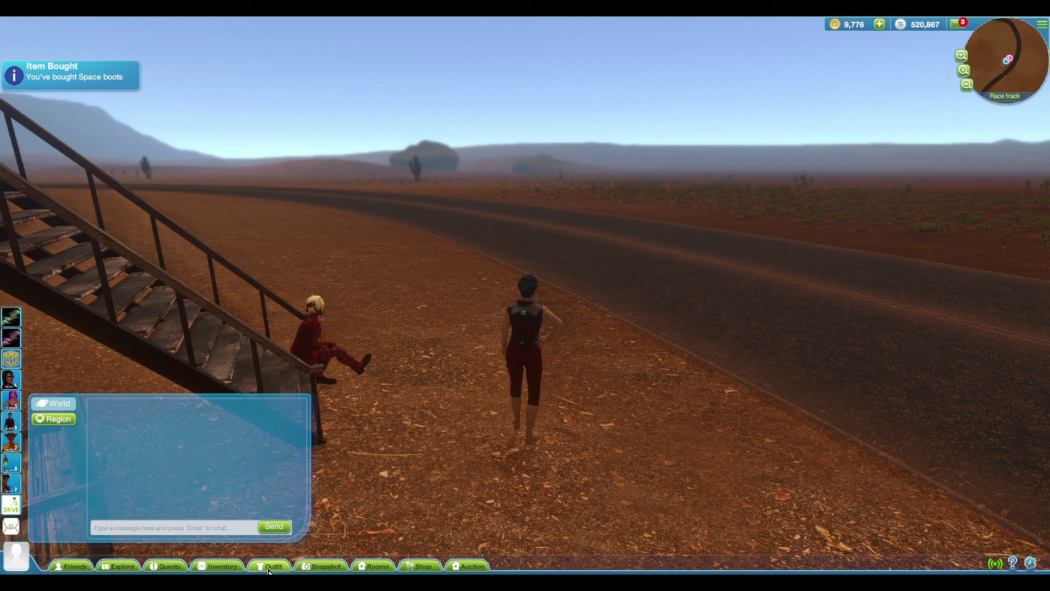
Step: Wear the Space boots from the Clothes section of the inventory
left_click(218, 565)
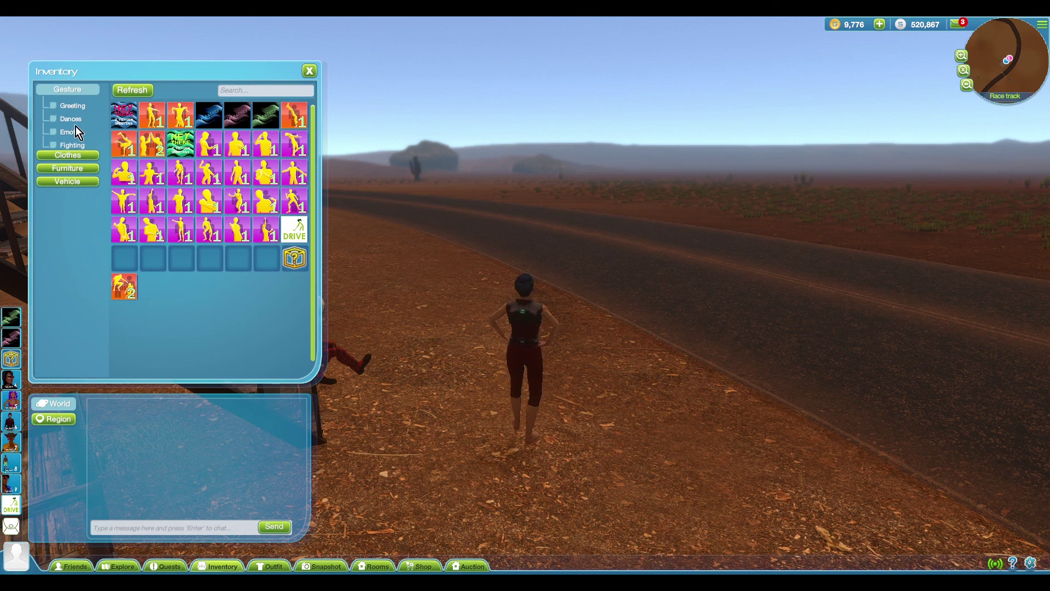
left_click(71, 156)
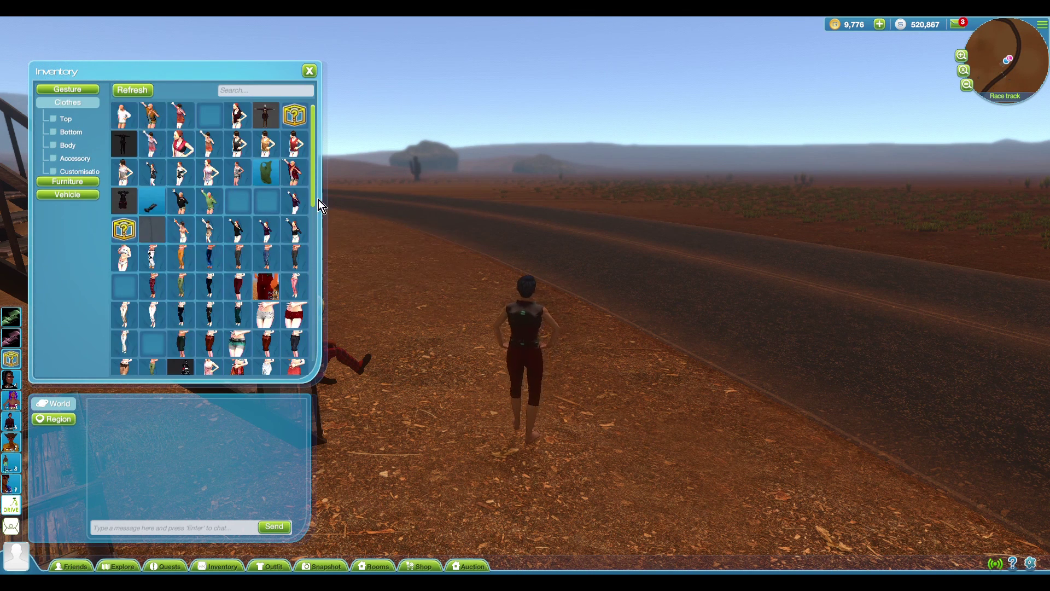
left_click_drag(313, 197, 303, 379)
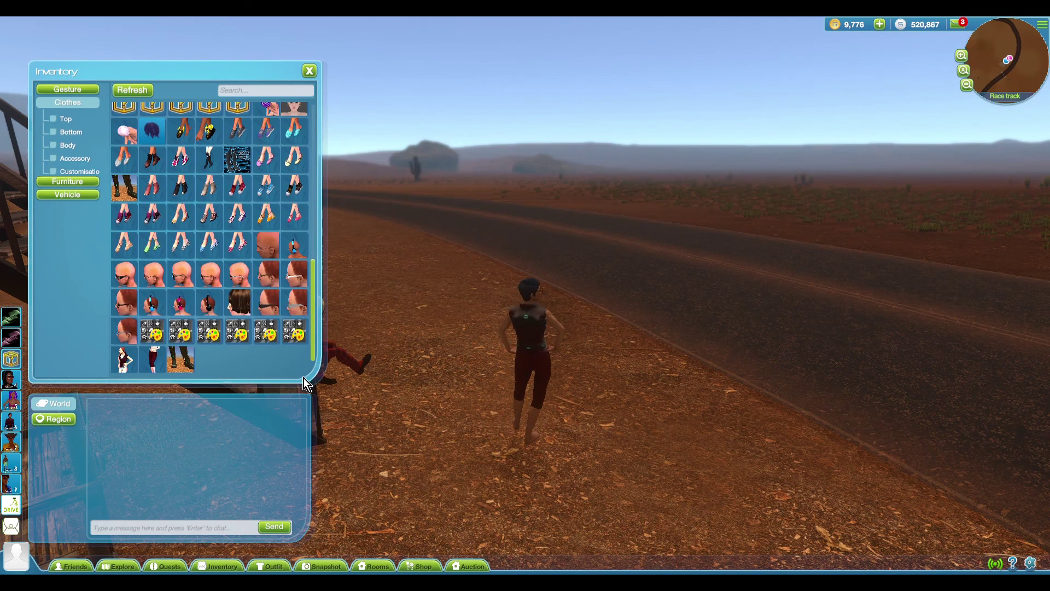
right_click(185, 365)
left_click(195, 373)
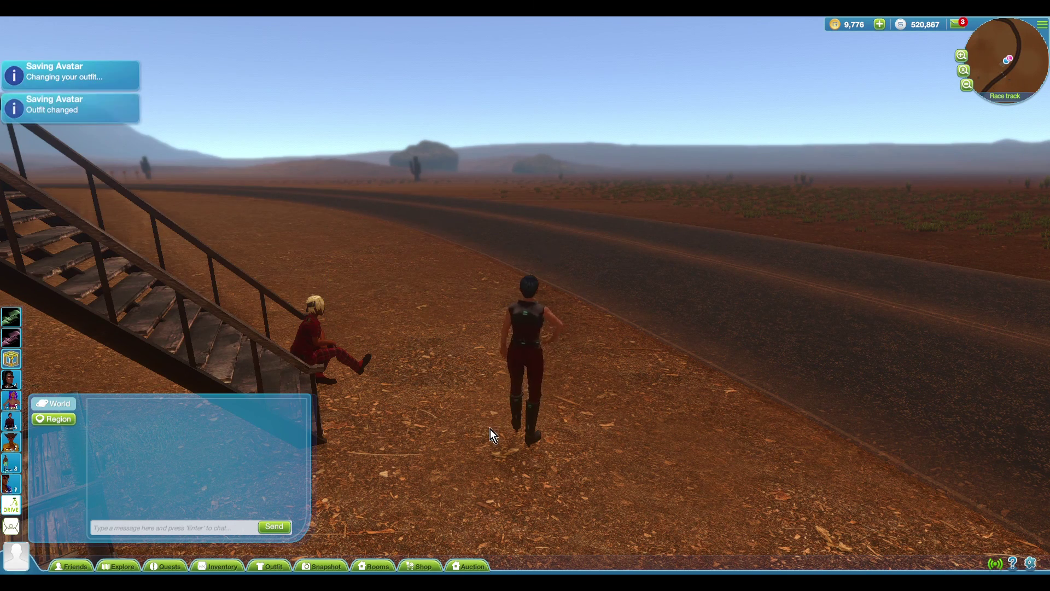
Step: Inspect the boots up close in avatar mode, then return to the world
left_click_drag(536, 422, 821, 329)
left_click(509, 359)
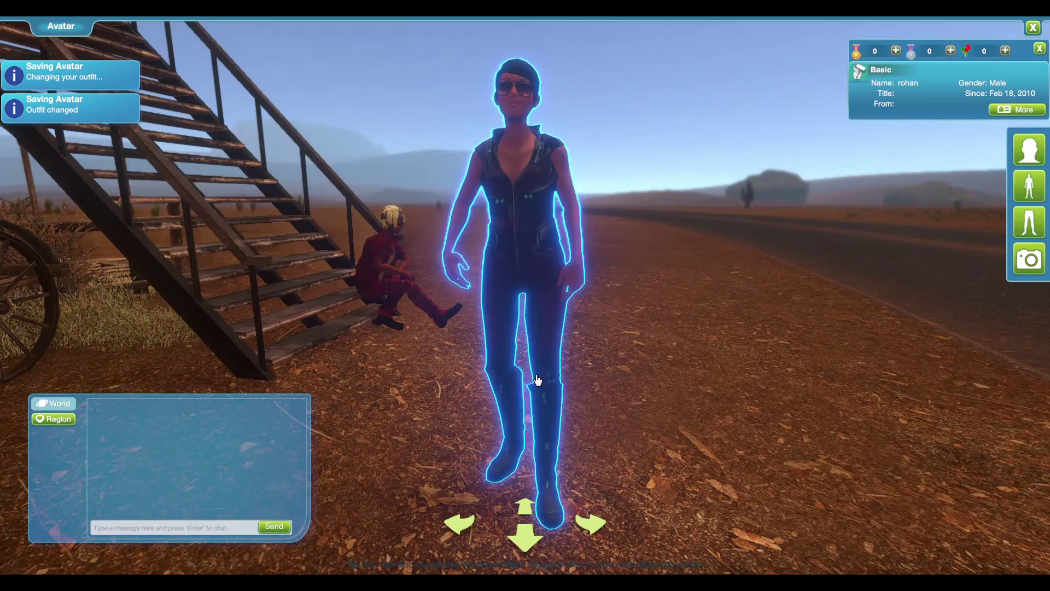
scroll(949, 356, "up", 5)
right_click_drag(950, 357, 993, 359)
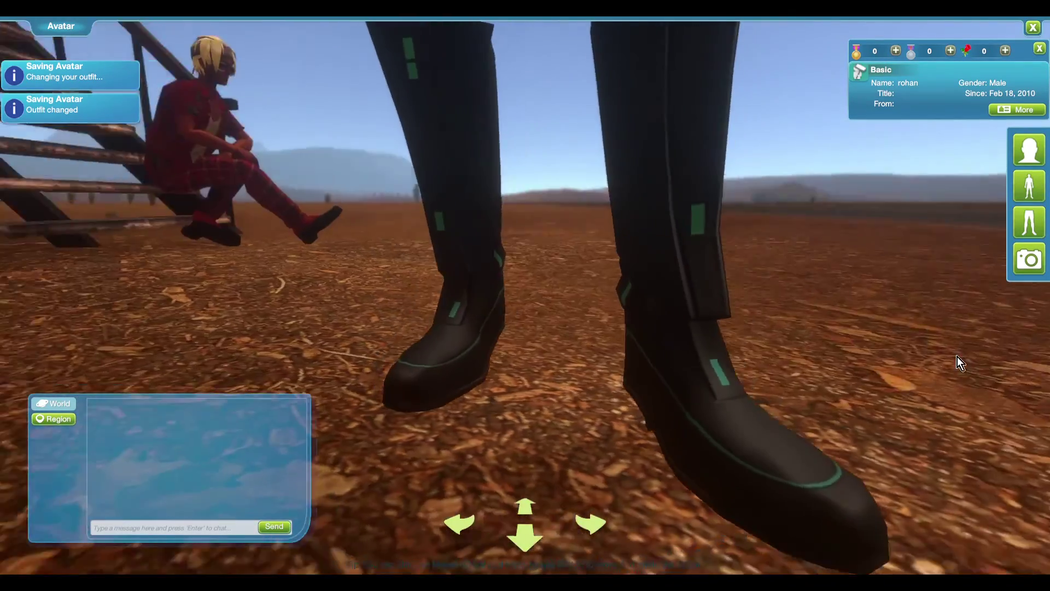
scroll(993, 359, "down", 4)
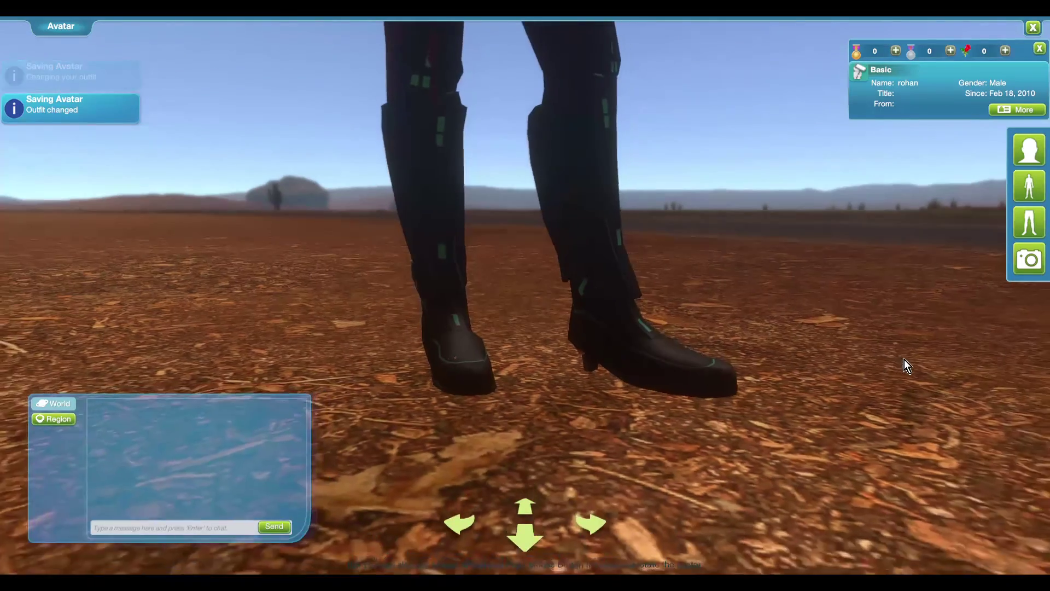
right_click_drag(852, 215, 961, 268)
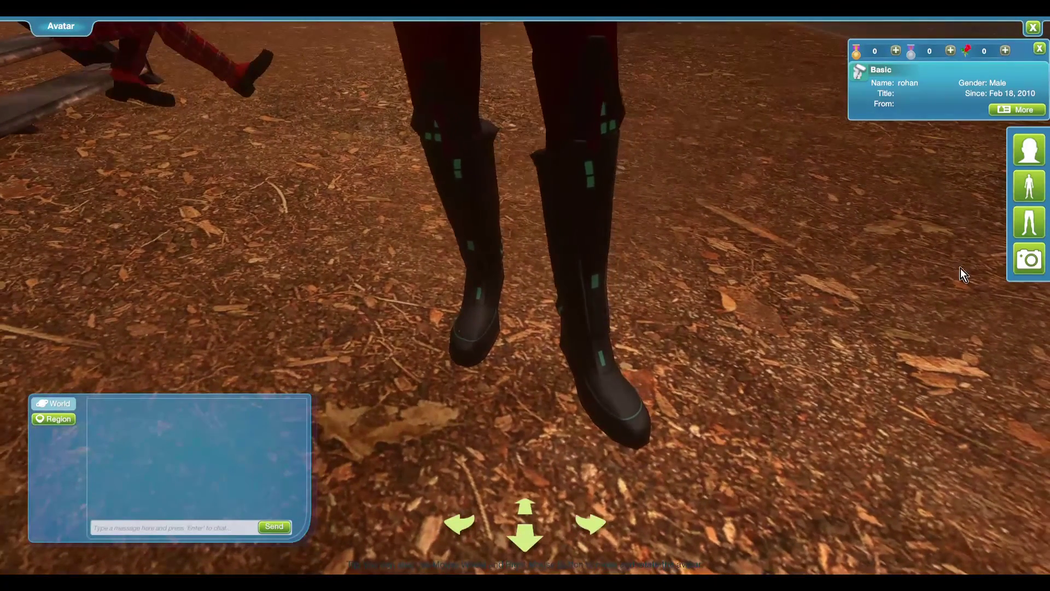
left_click(1033, 27)
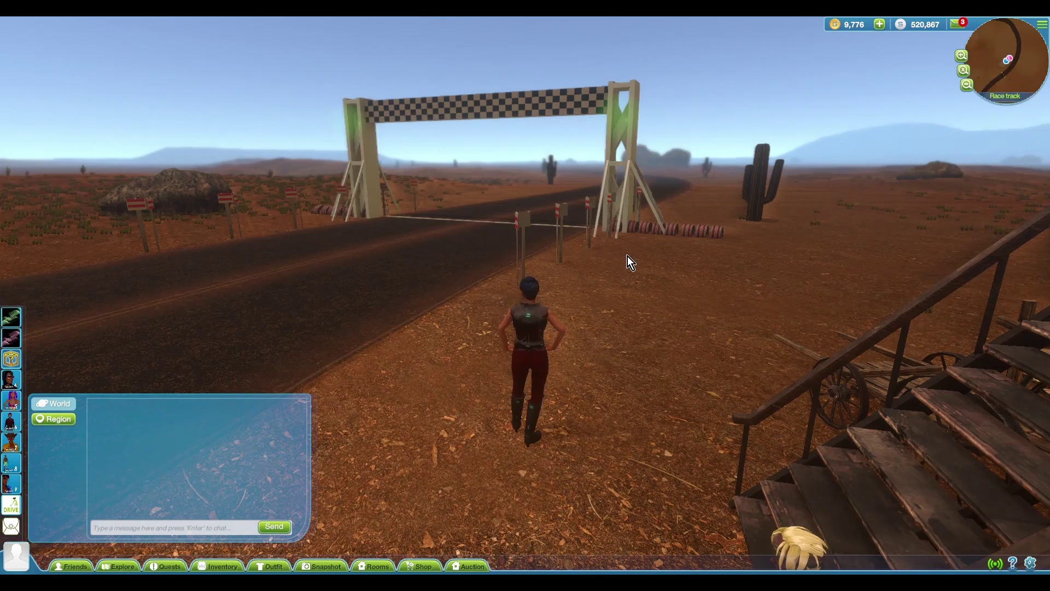